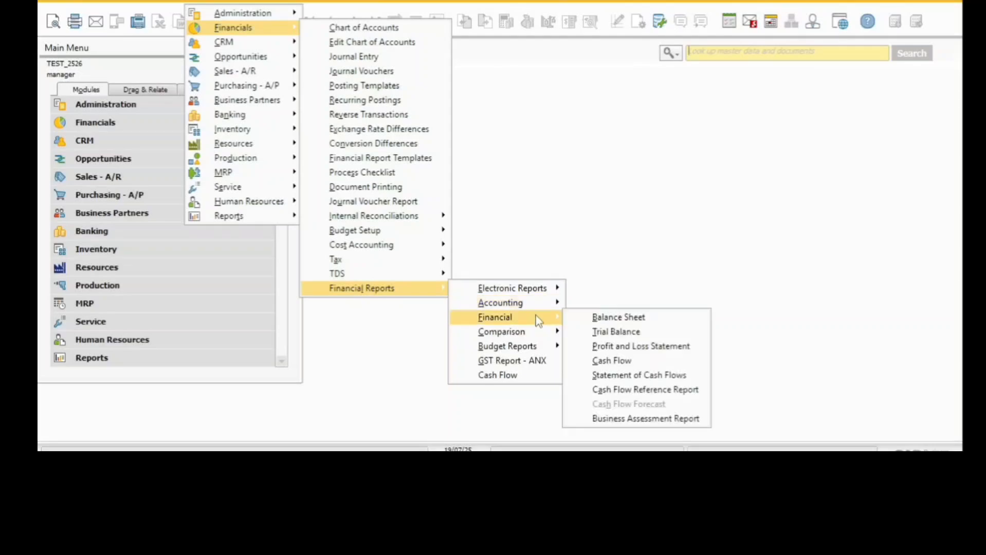
Step: Run a trial balance report in Trial Balance format for the Revenue and Expenditure accounts only, excluding business partners
left_click(621, 337)
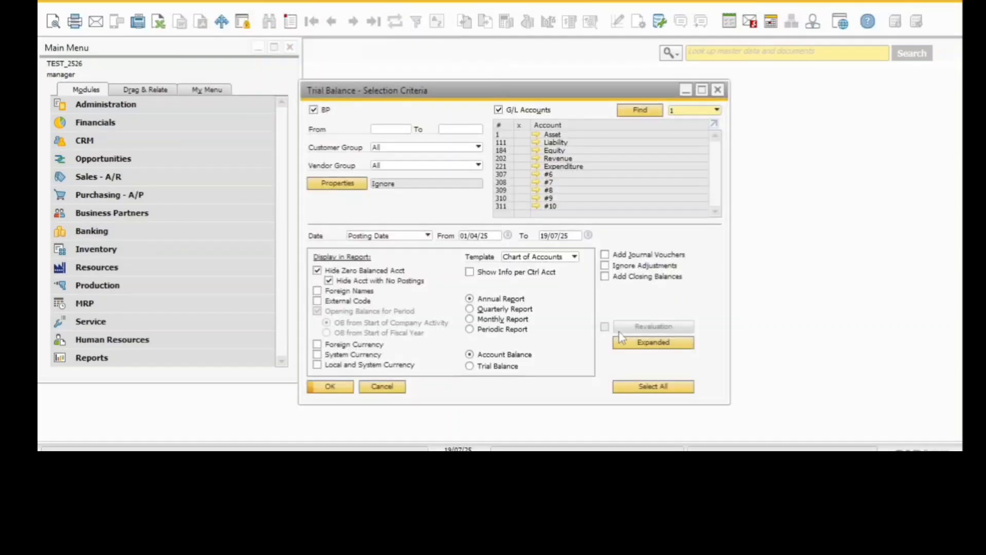
left_click(327, 111)
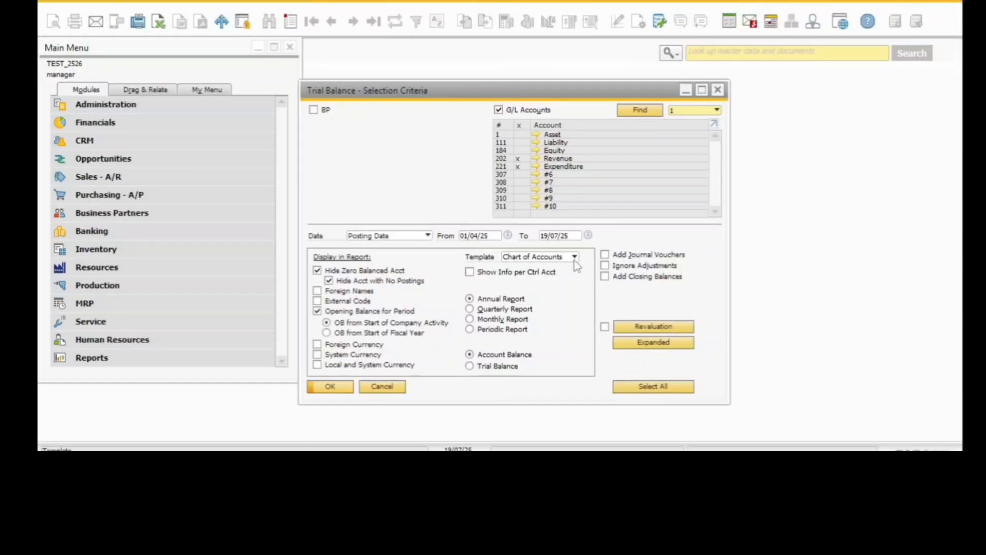
left_click(563, 237)
key("Tab")
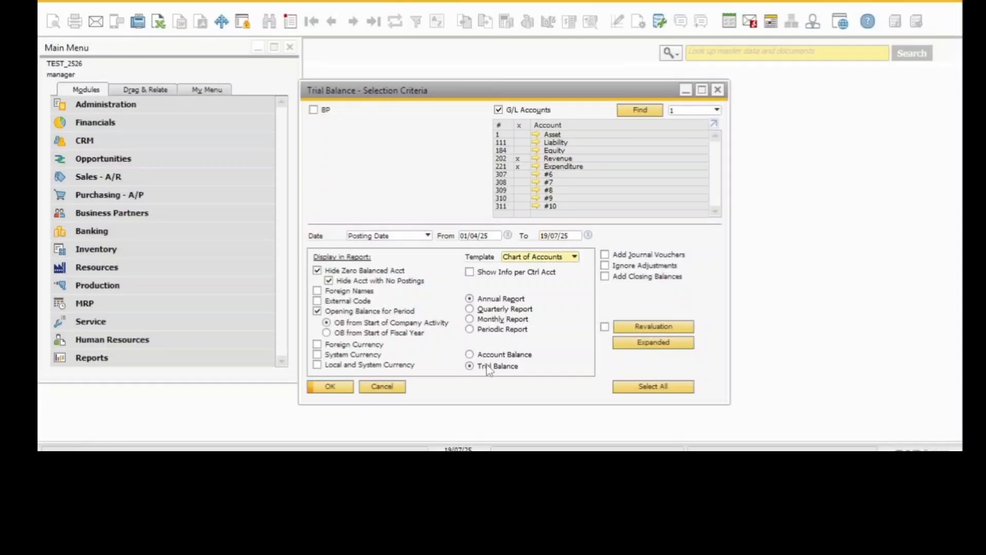
left_click(341, 394)
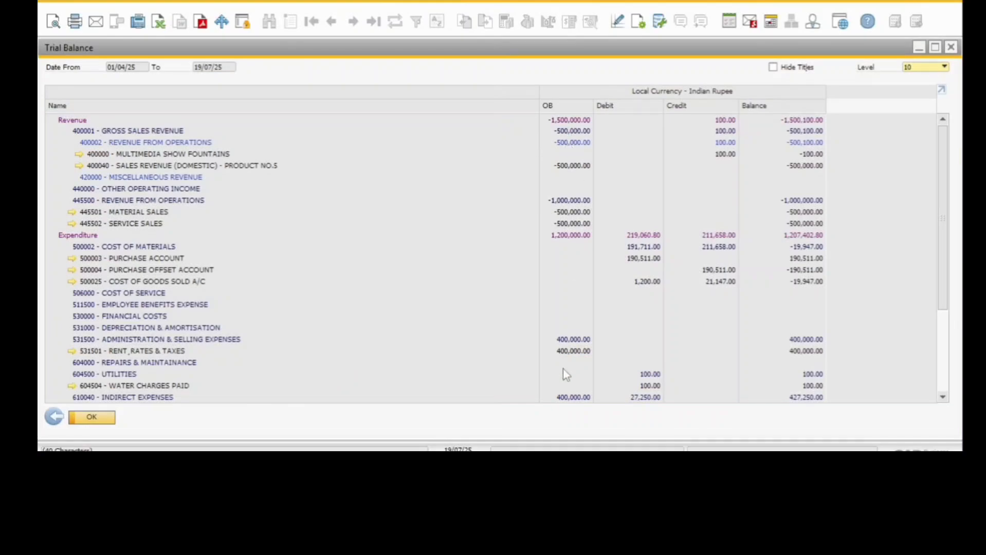
Step: Examine the opening balances of the Revenue and Expenditure accounts, and close the report along with its selection criteria
left_click_drag(941, 218, 959, 78)
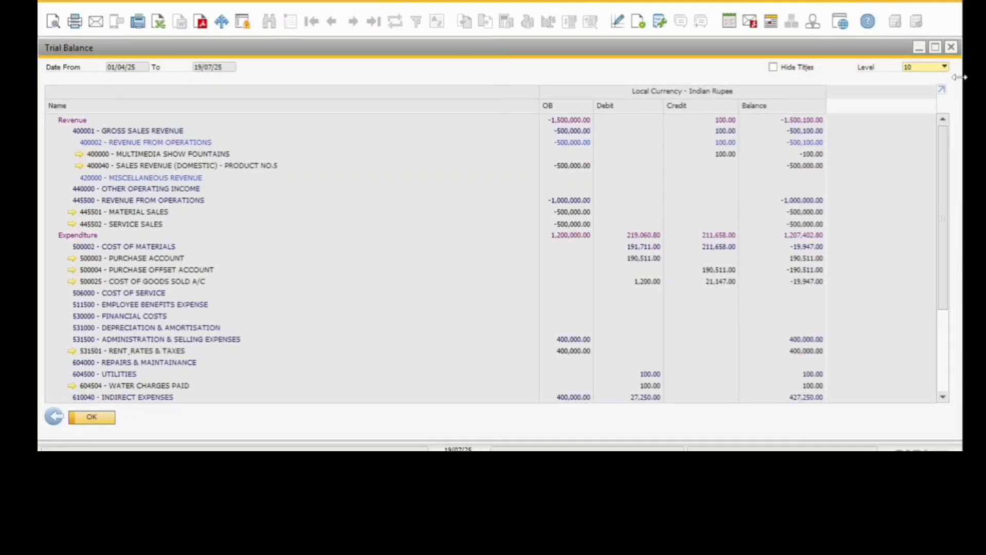
left_click(61, 419)
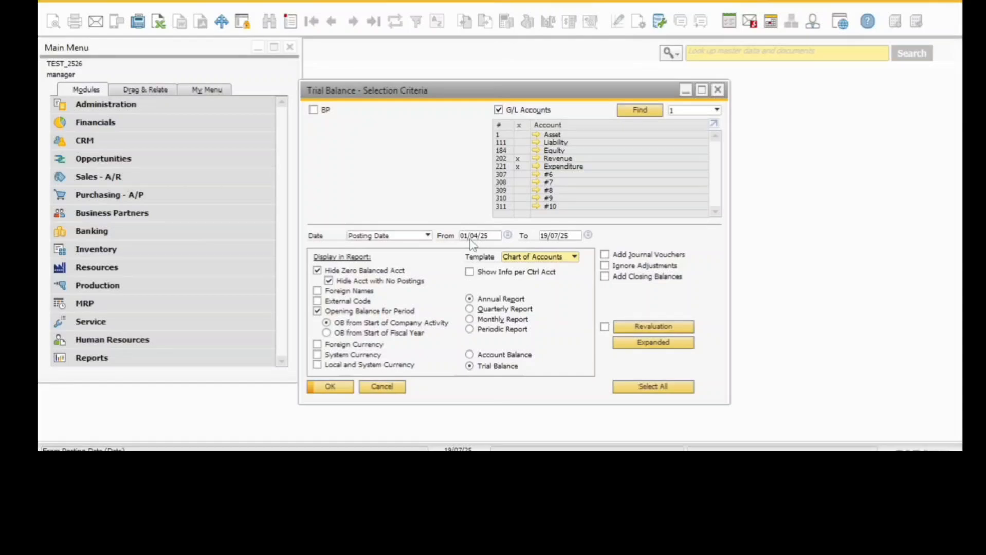
left_click(378, 390)
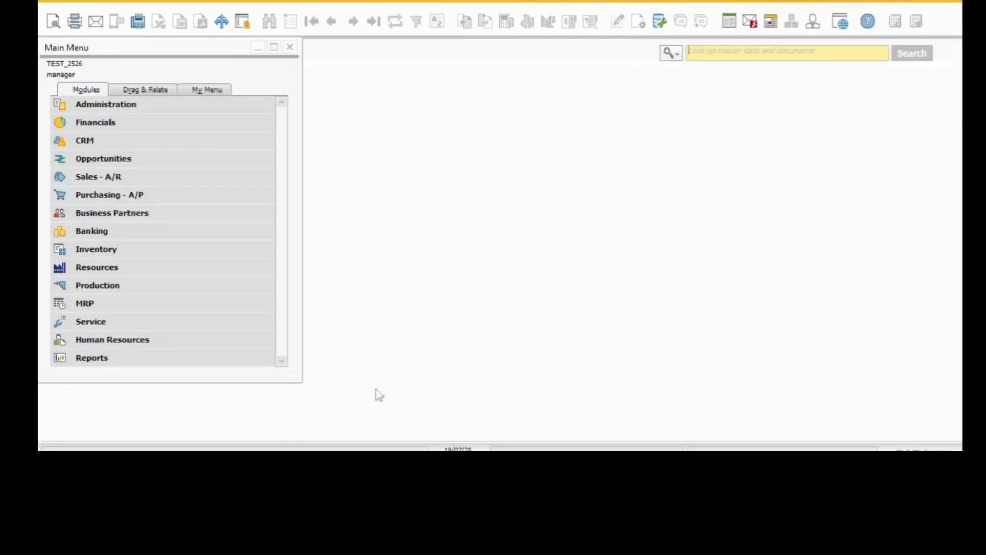
Step: Open the Period-End Closing utility and reposition its selection criteria window
left_click(208, 3)
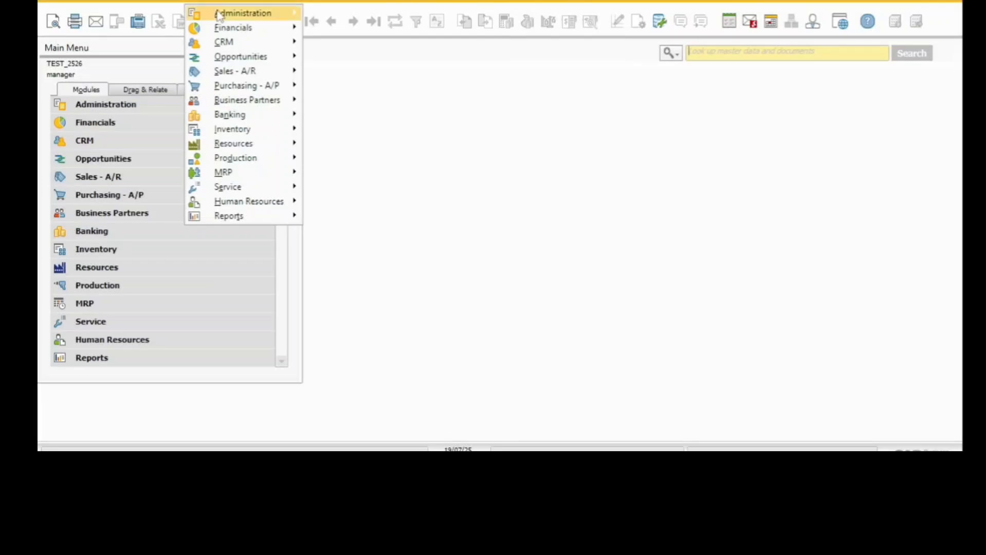
mouse_move(220, 13)
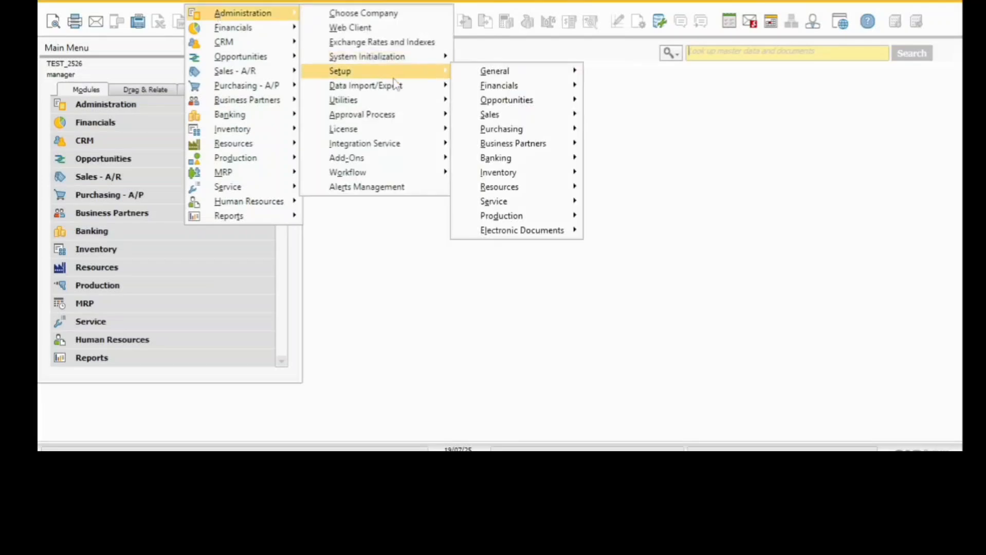
mouse_move(399, 100)
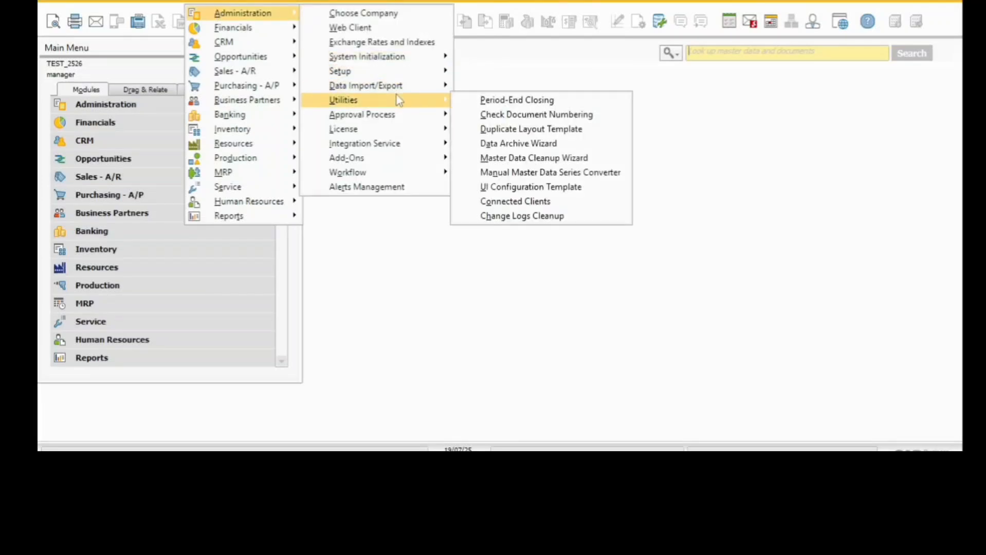
left_click(488, 101)
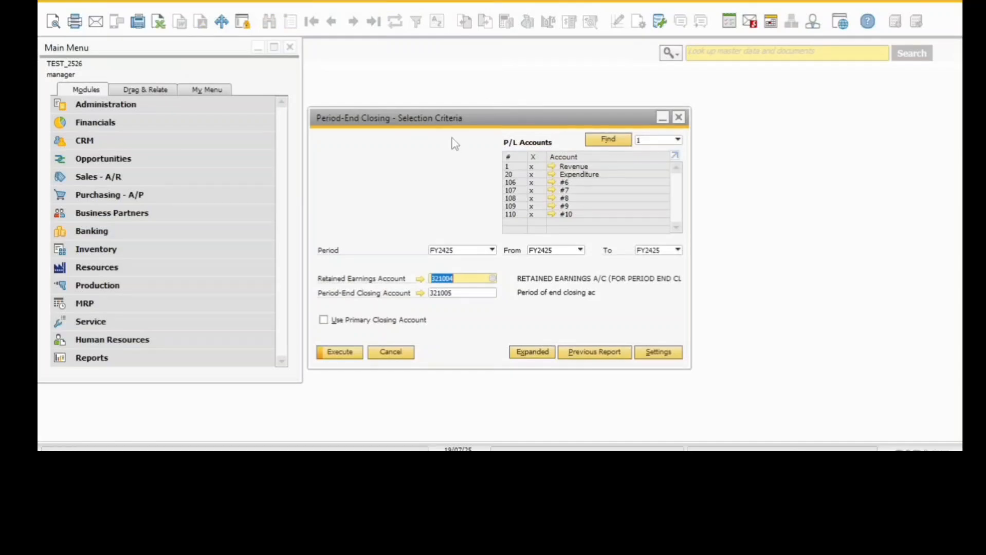
left_click_drag(430, 107, 430, 105)
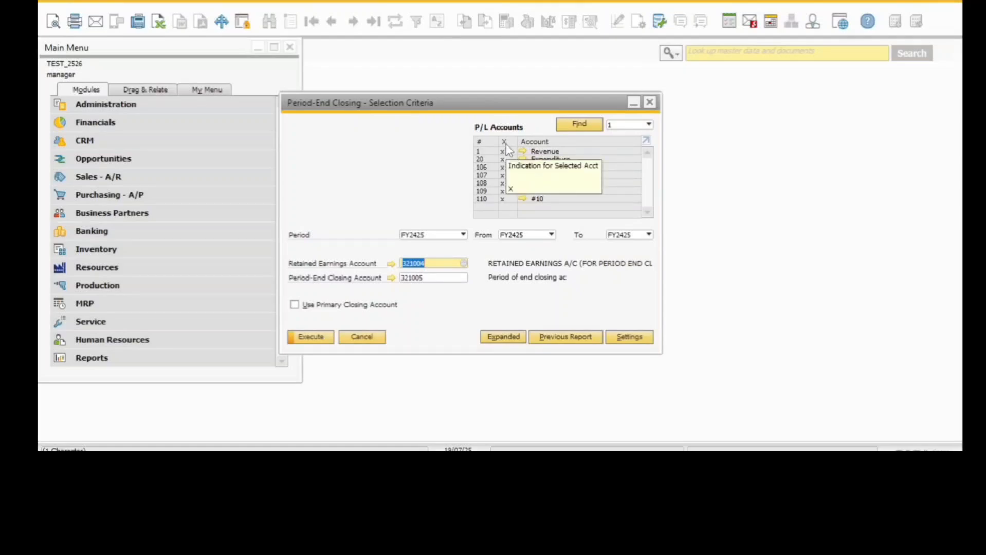
Step: Set the closing period and its from and to range to FY2425, and list the P/L accounts for closing
left_click(438, 236)
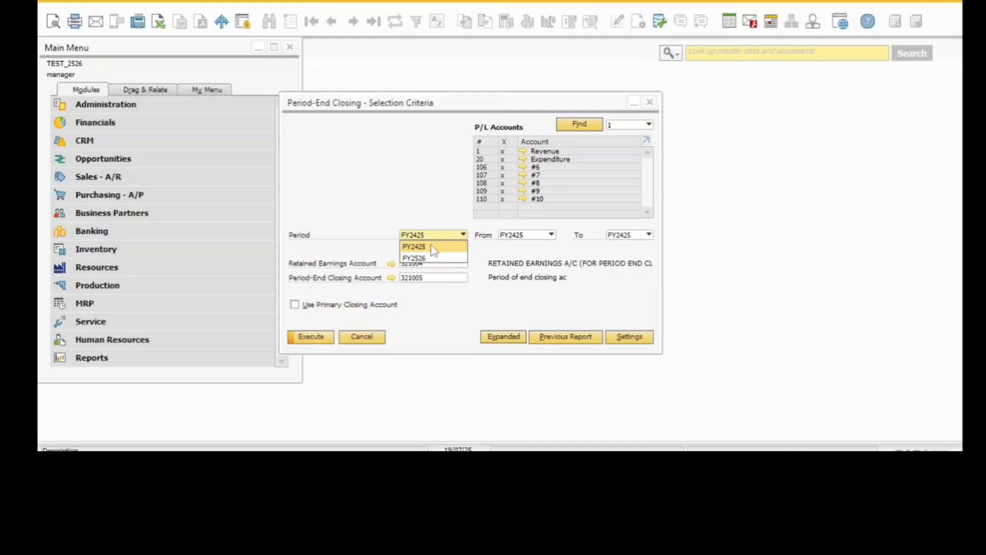
left_click(432, 246)
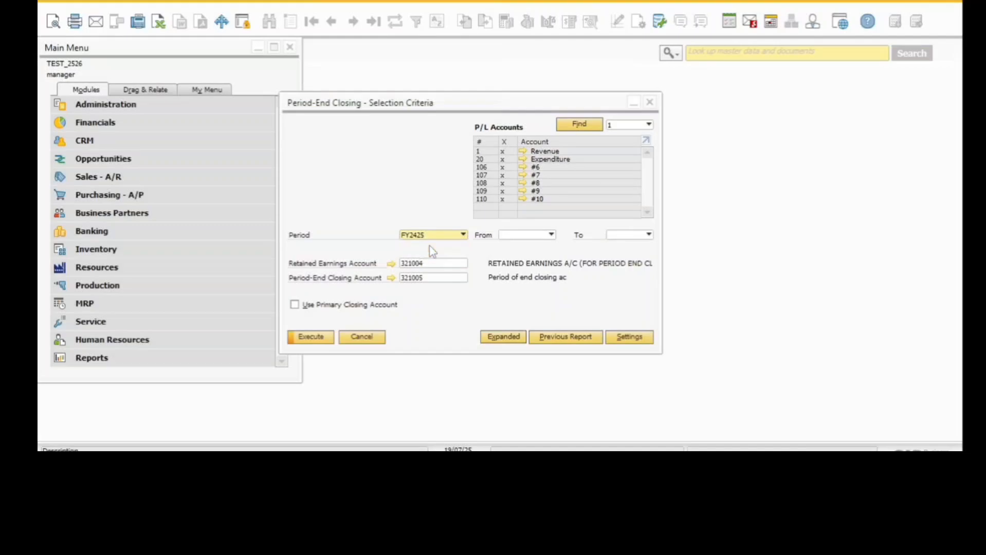
left_click(516, 237)
left_click(518, 246)
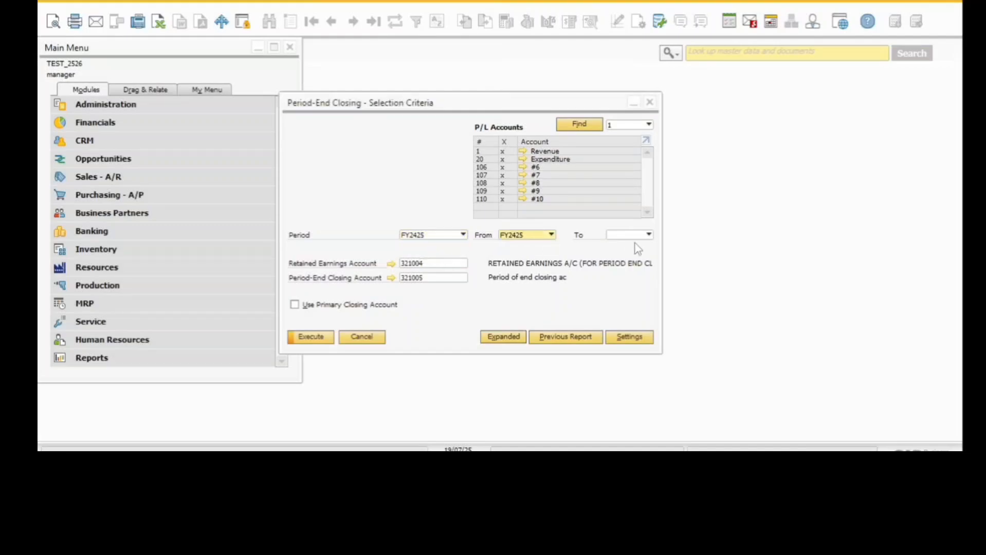
left_click(646, 235)
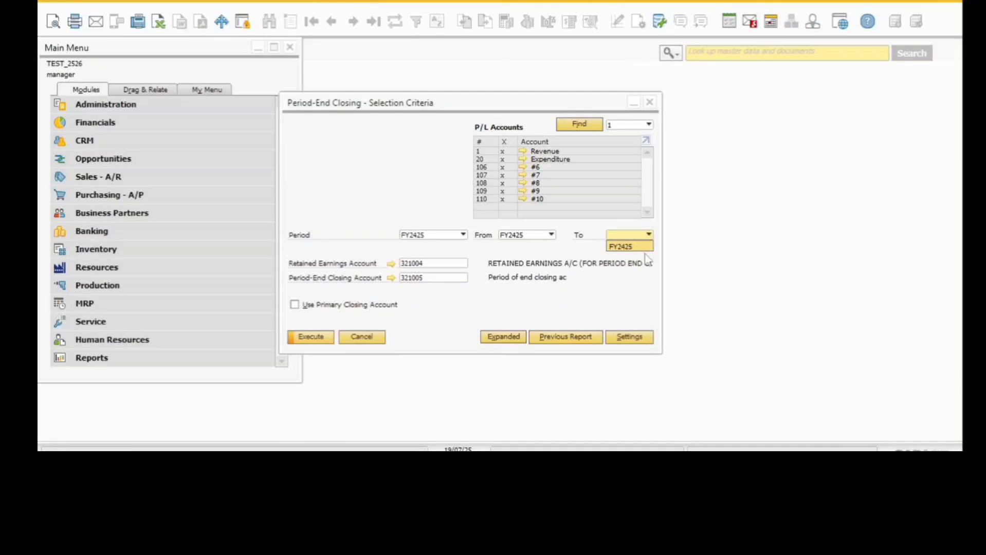
left_click(633, 248)
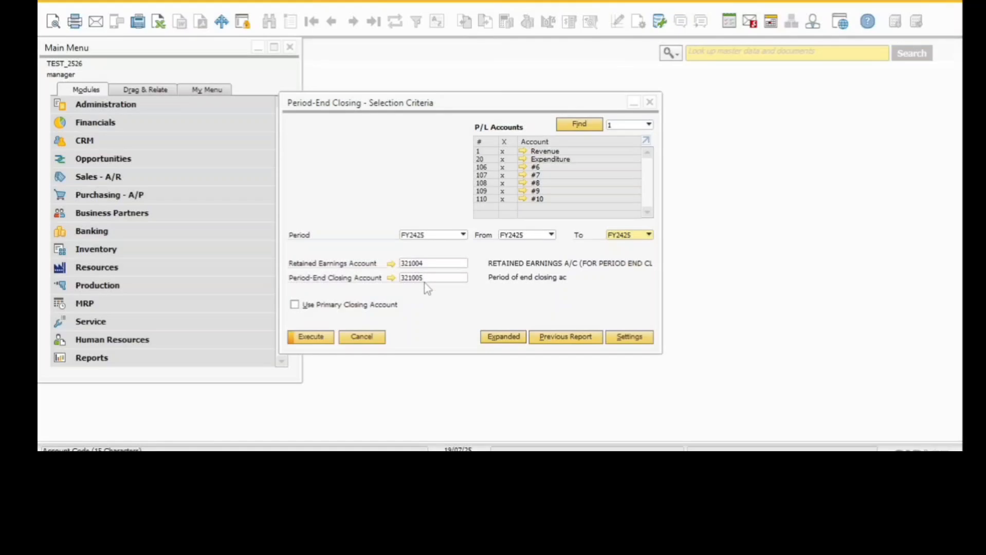
left_click(322, 343)
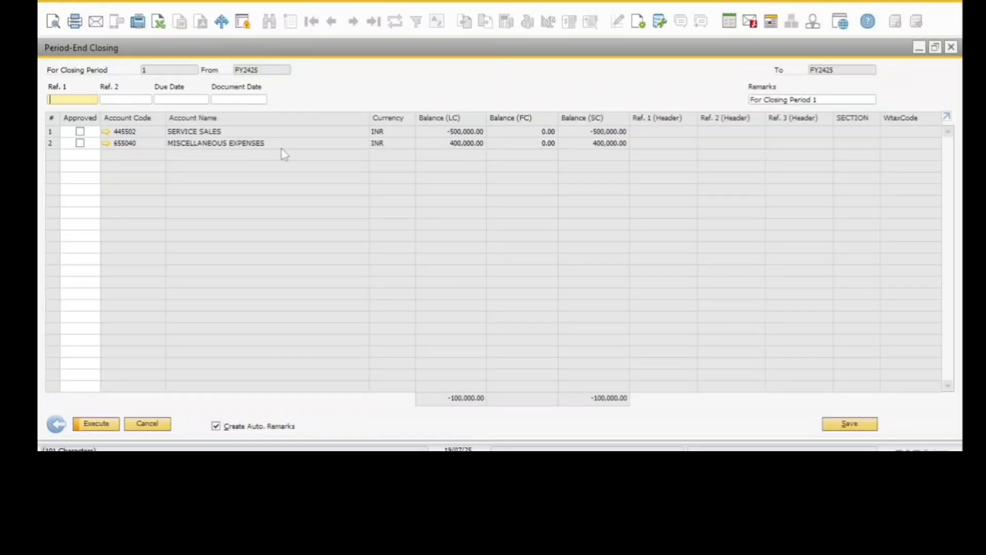
Step: Approve the SERVICE SALES and MISCELLANEOUS EXPENSES rows for closing, and set both the due date and document date to 31/03/25
left_click(80, 132)
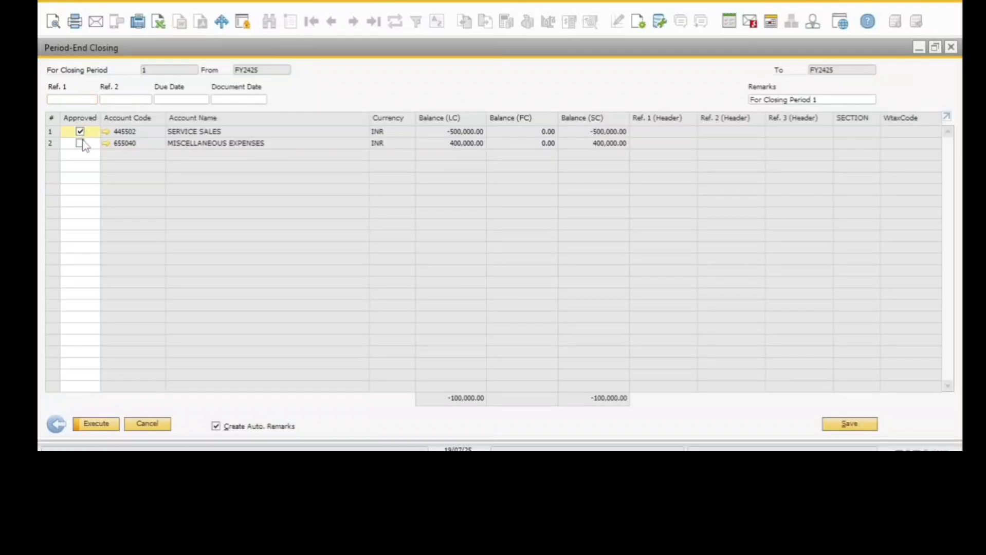
left_click(81, 143)
left_click(166, 100)
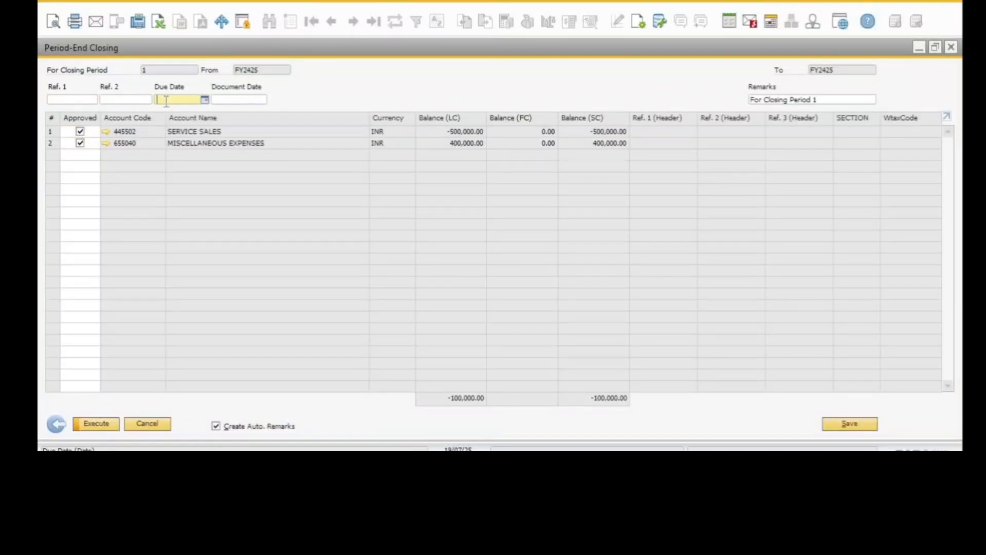
type("31/03/25")
key("Tab")
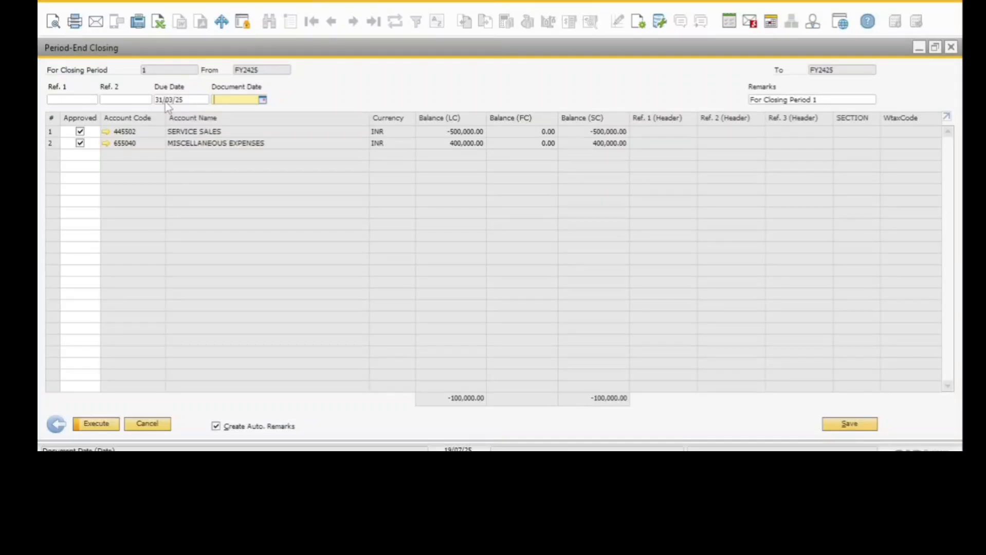
type("31/03/25")
key("Tab")
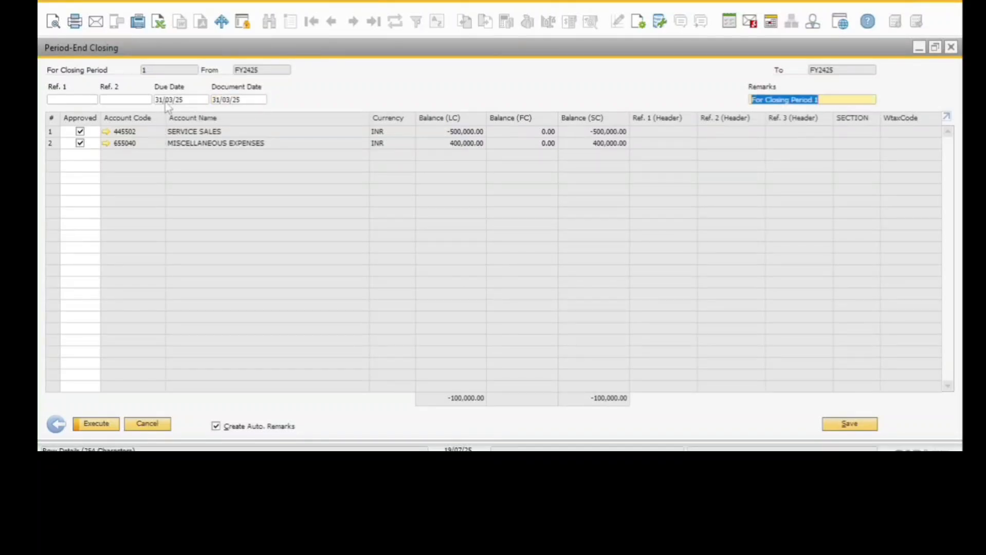
Step: Execute the period-end closing for the approved accounts and close the closing windows
left_click(96, 423)
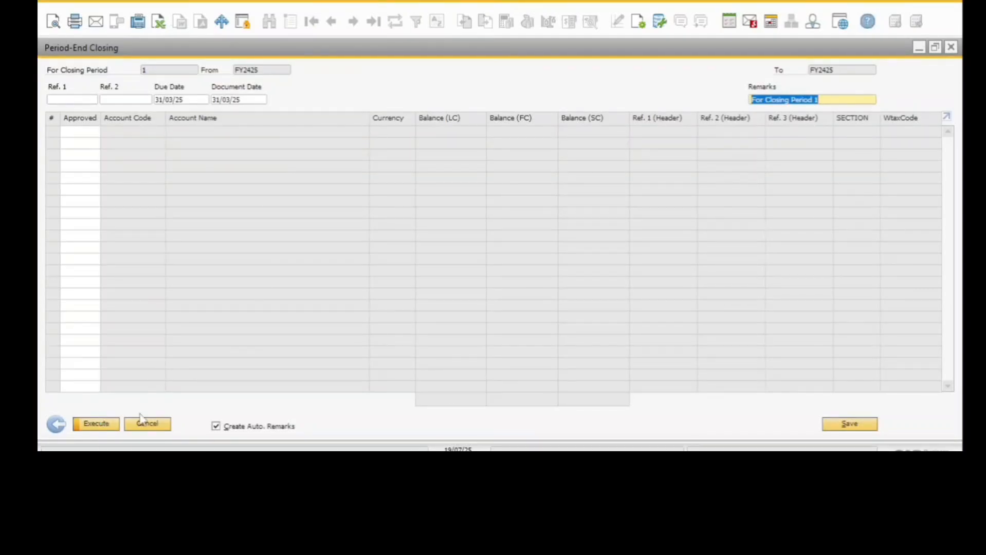
left_click(150, 426)
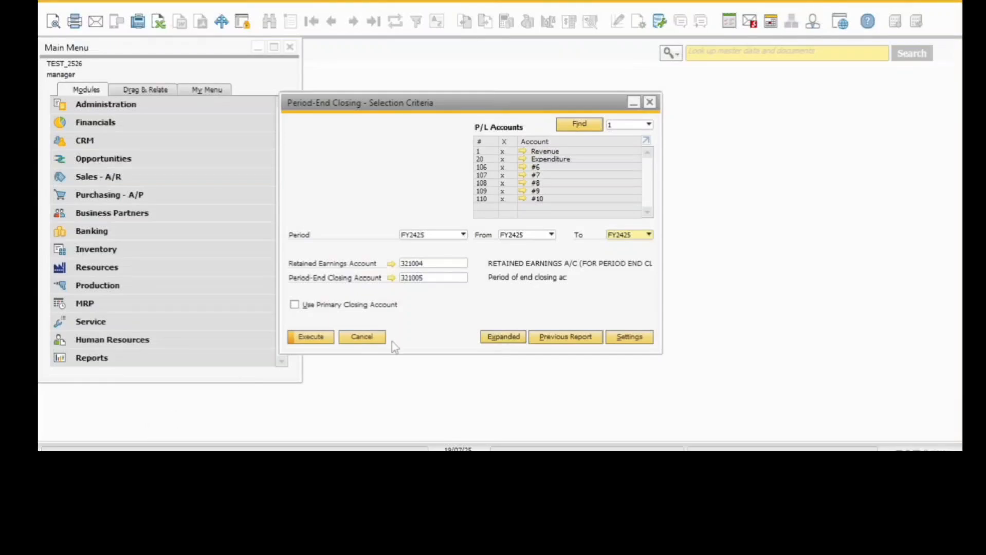
left_click(379, 337)
Step: Run the trial balance report in Trial Balance format with business partners included, and look through the listed balances
left_click(204, 2)
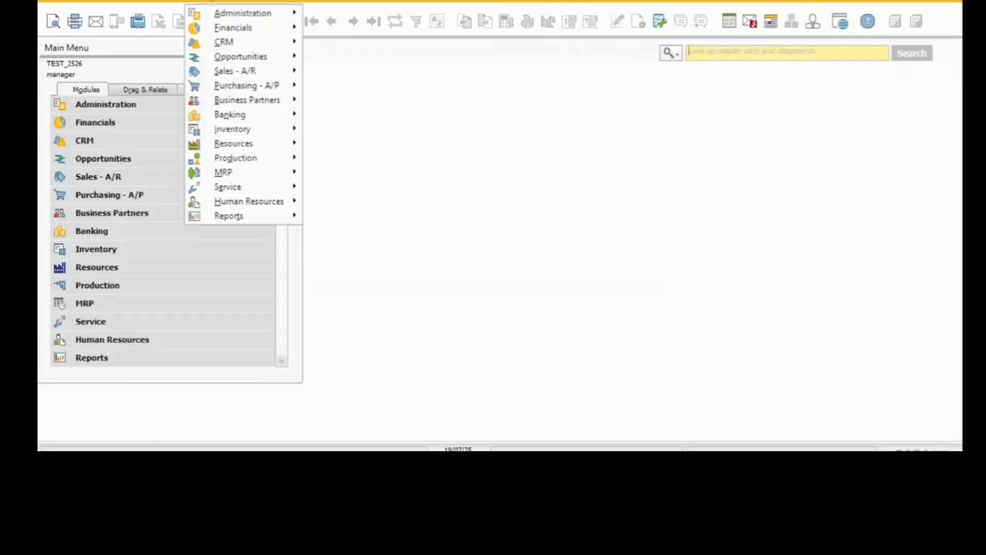
mouse_move(217, 31)
mouse_move(427, 290)
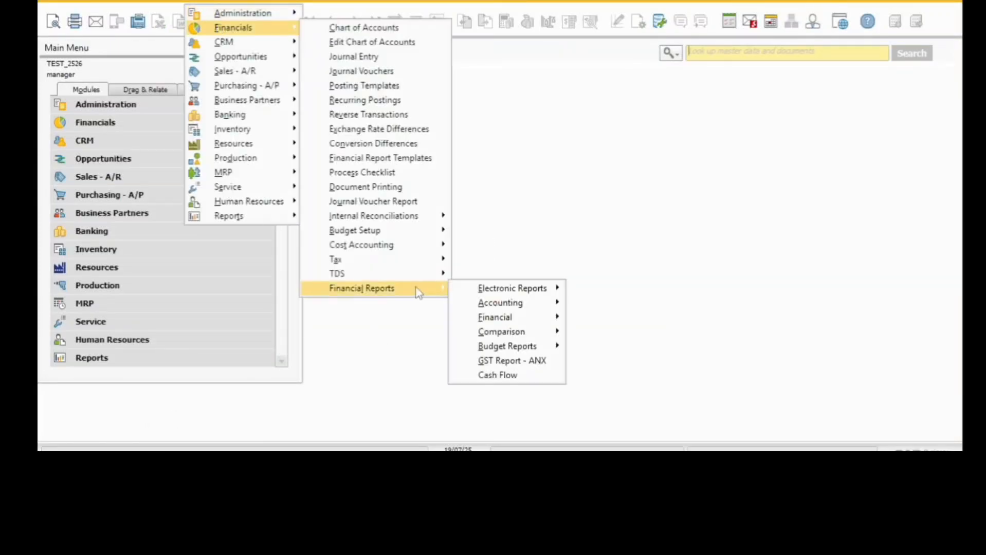
mouse_move(480, 317)
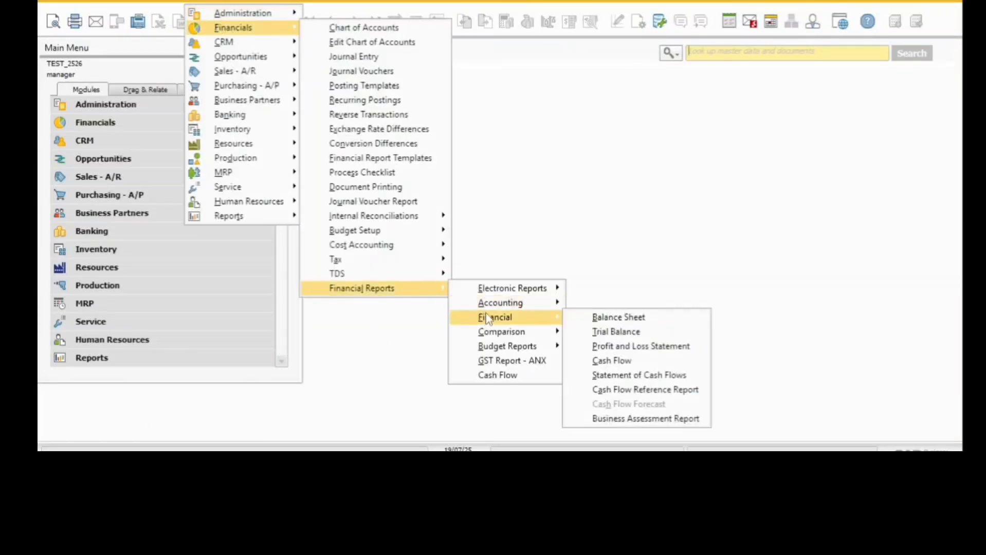
left_click(616, 334)
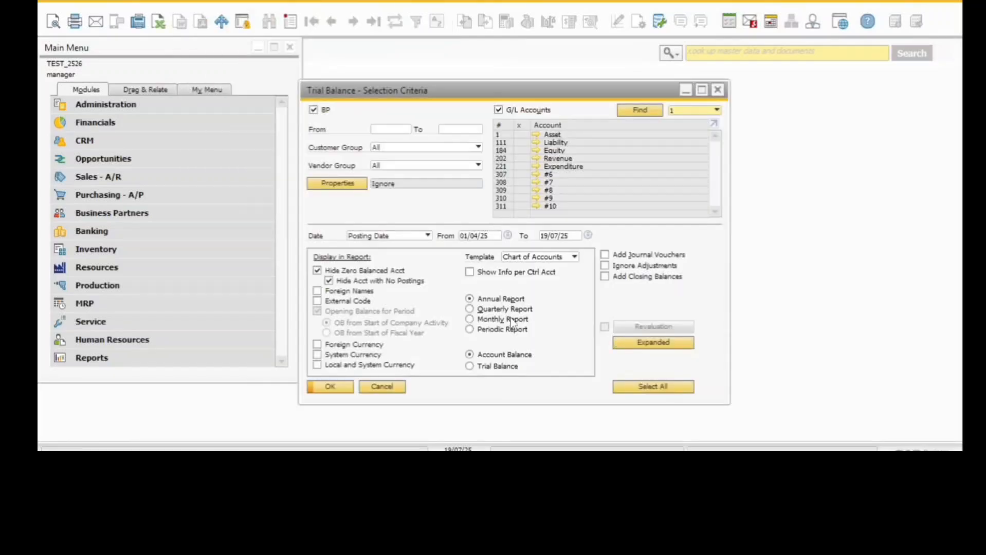
left_click(469, 366)
left_click(353, 389)
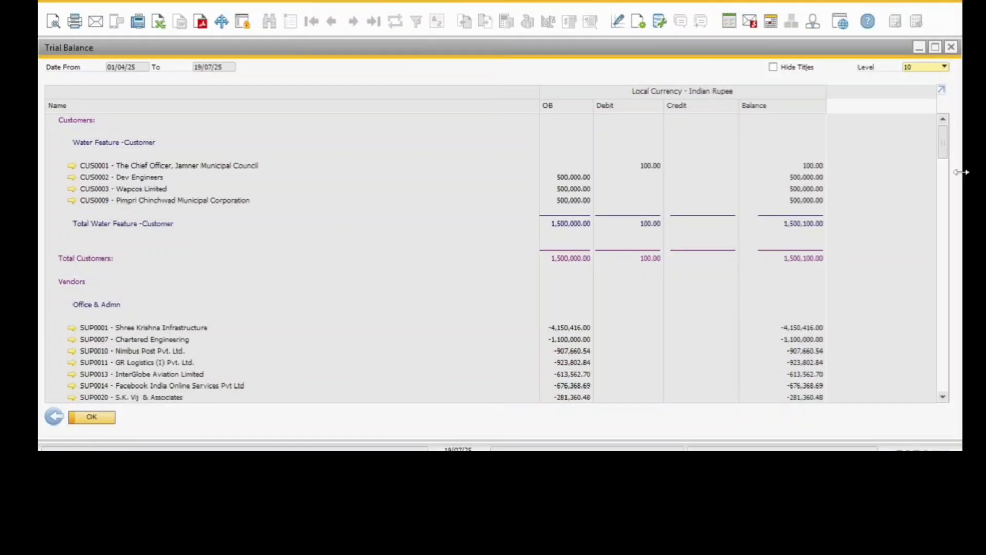
scroll(949, 156, "down", 1)
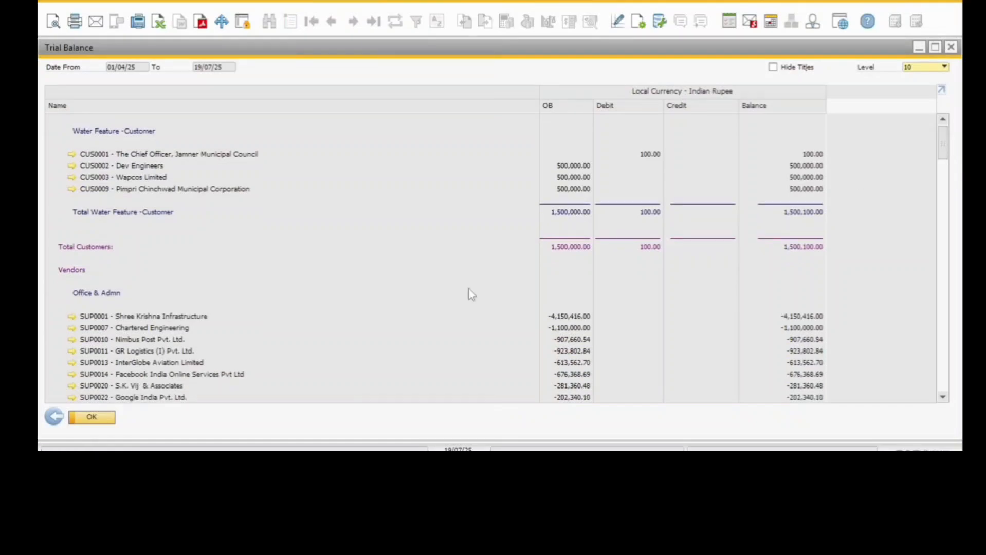
Step: Rerun the trial balance for only the Revenue and Expenditure accounts without business partners, and return to the selection criteria
left_click(58, 416)
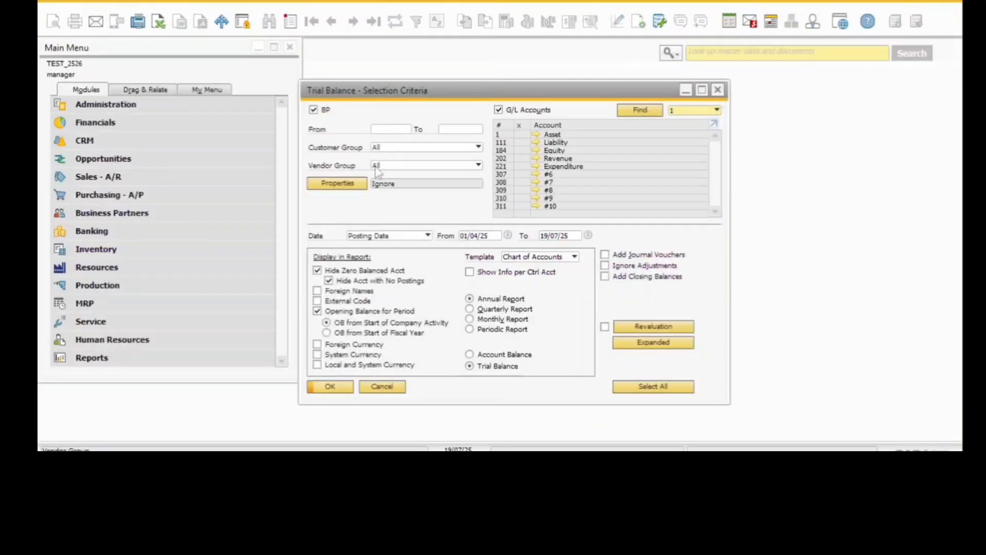
left_click(313, 110)
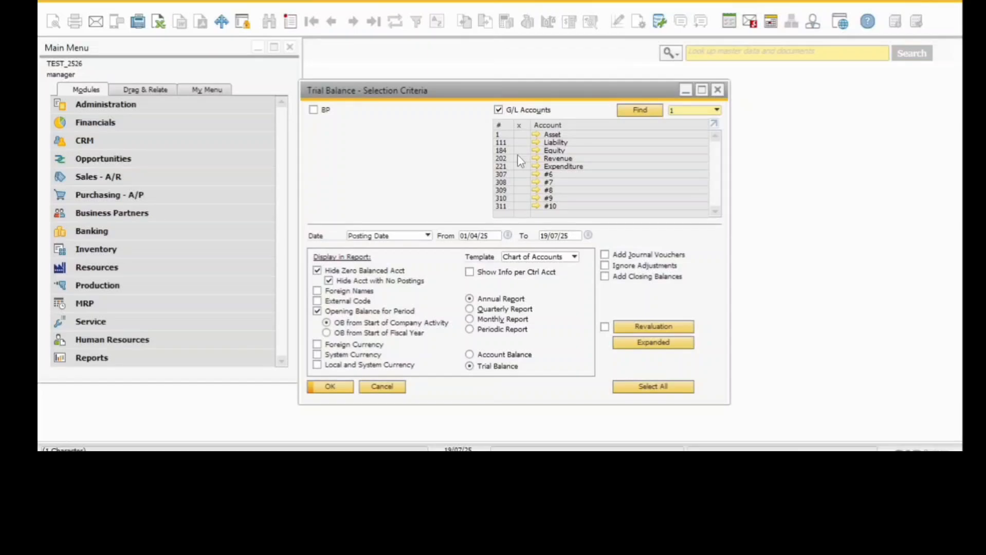
left_click(518, 159)
left_click(520, 166)
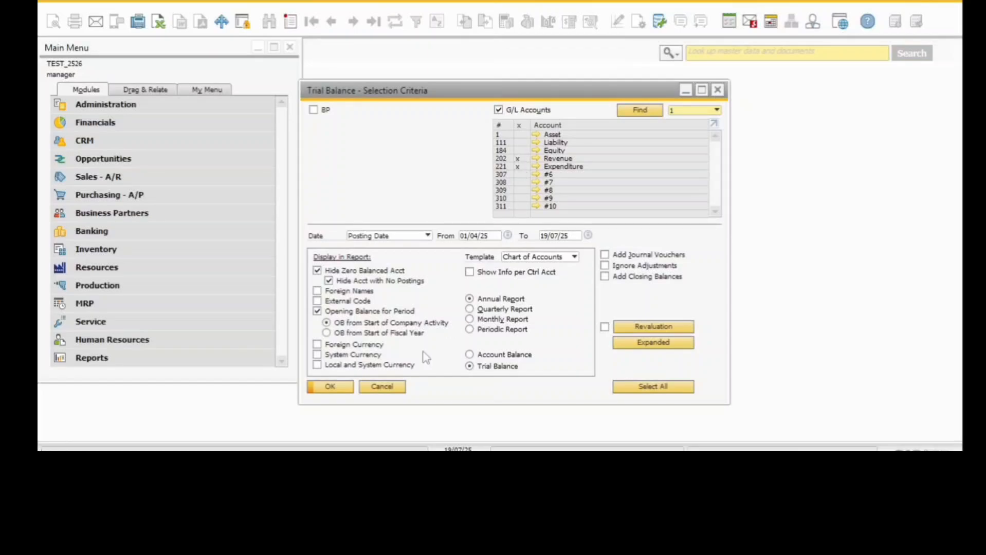
left_click(352, 387)
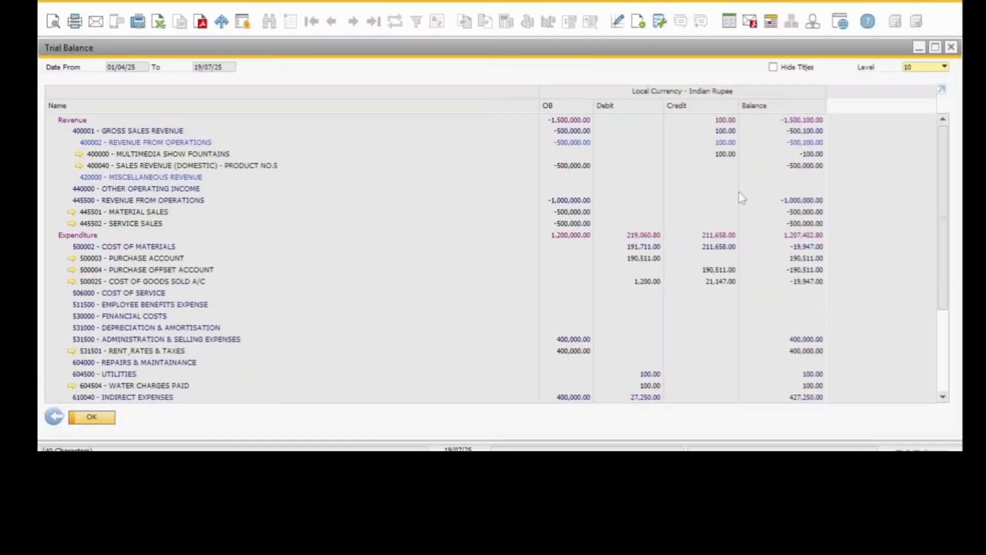
left_click(52, 416)
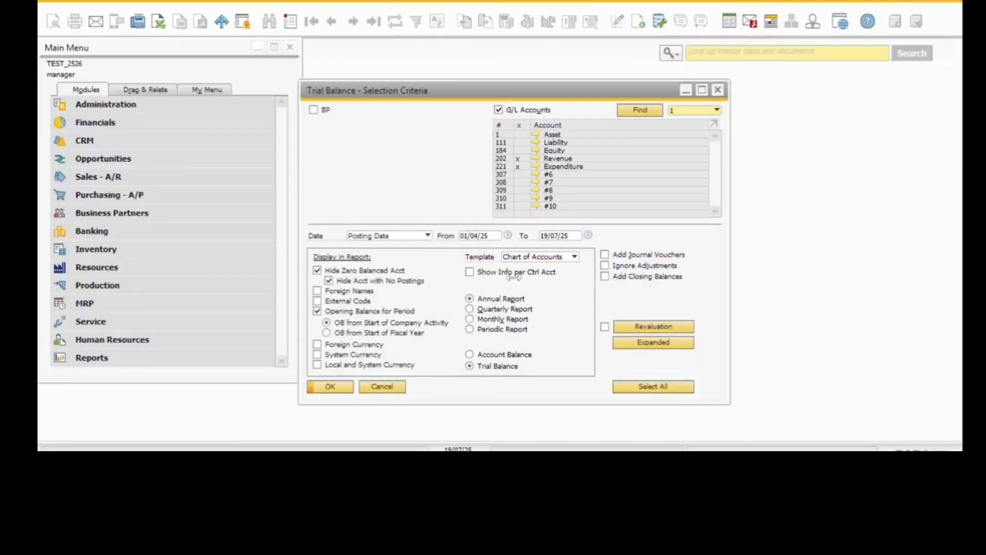
Step: Rerun the trial balance with closing balances before the selected period added, look through it, and return to the selection criteria
left_click(605, 276)
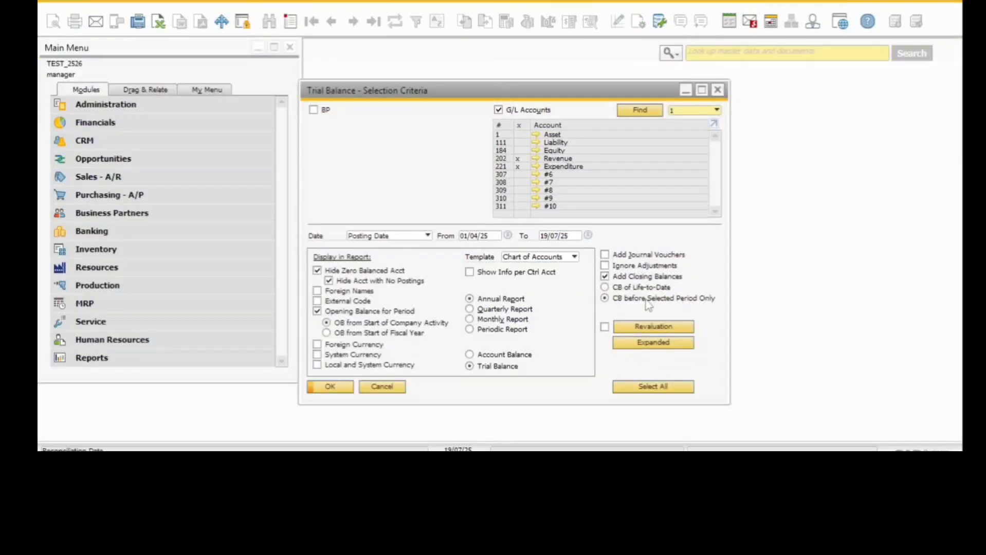
left_click(333, 388)
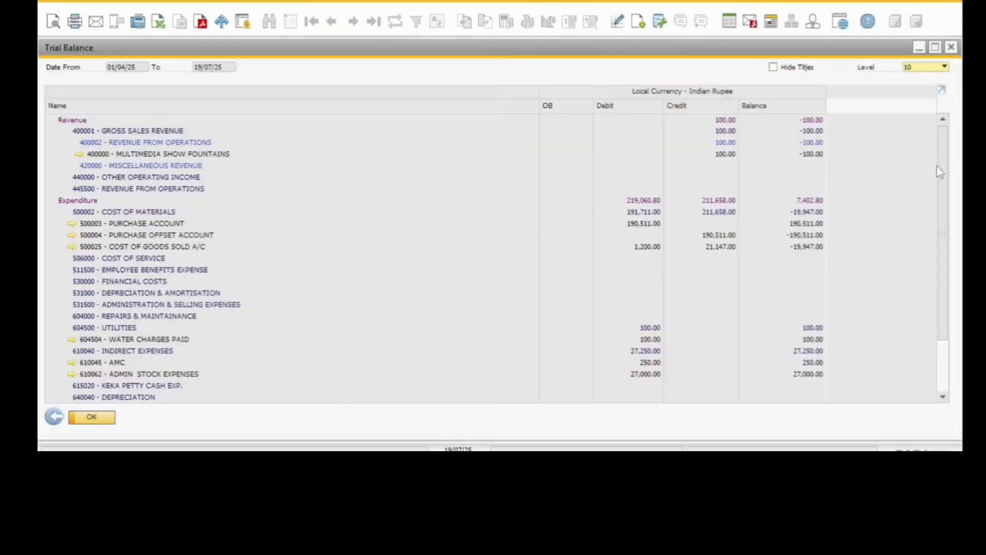
left_click_drag(943, 202, 935, 364)
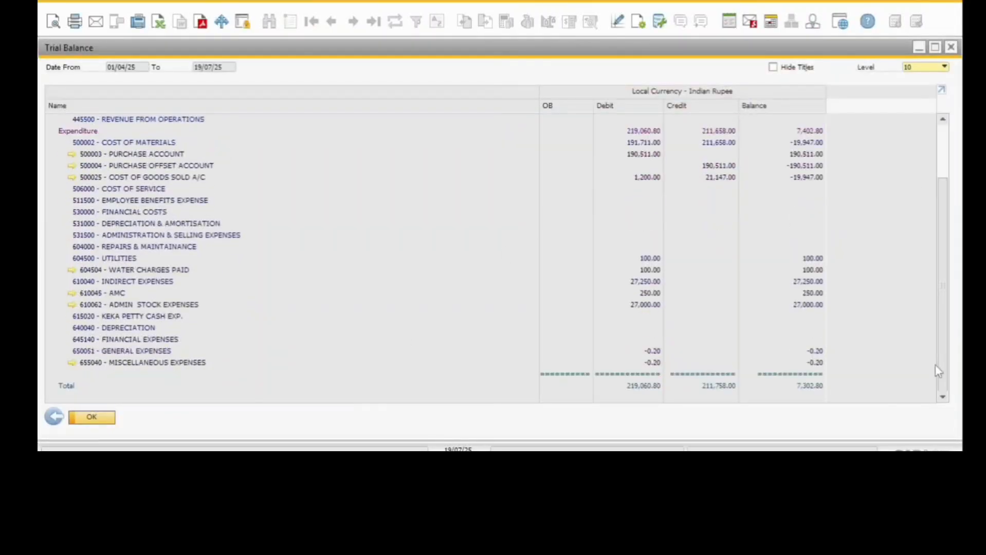
left_click(50, 422)
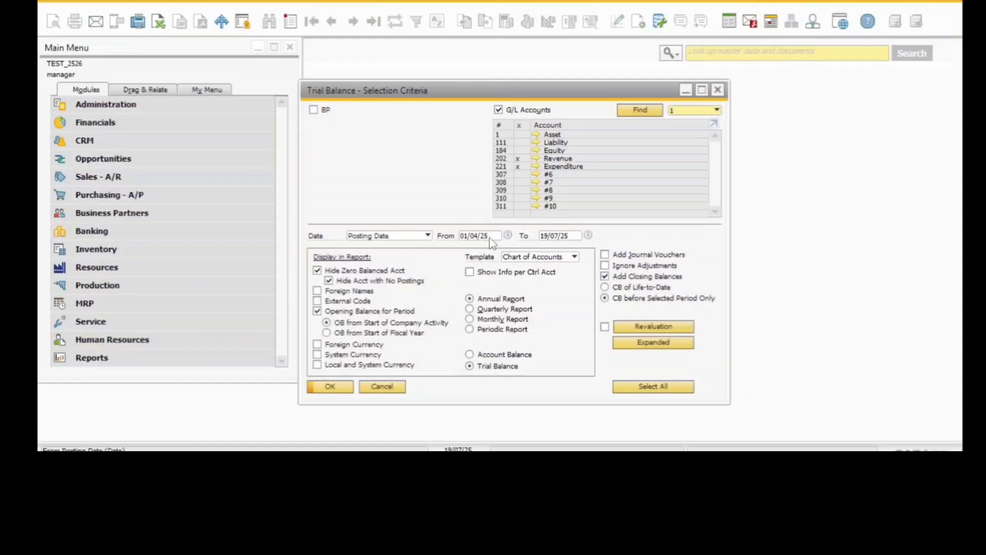
Step: Run the trial balance for 01/04/24 to 31/03/25 without closing balances, look through the balances, and return to the selection criteria
left_click(491, 237)
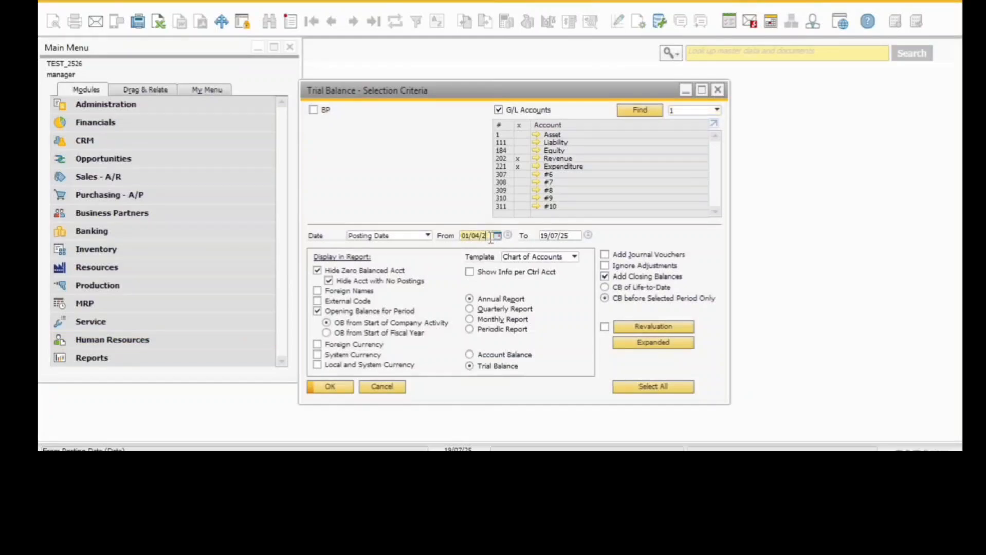
key("Tab")
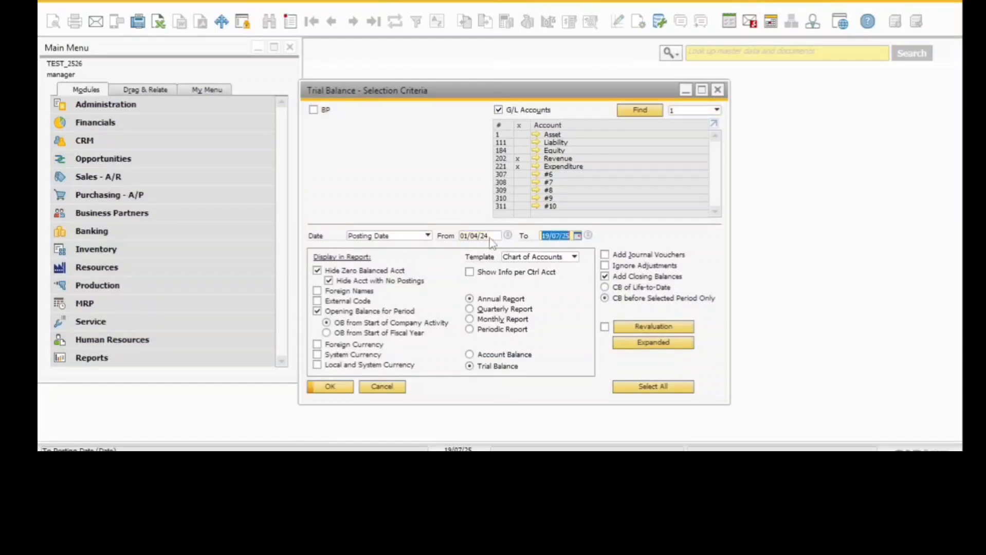
type("31")
key("Tab")
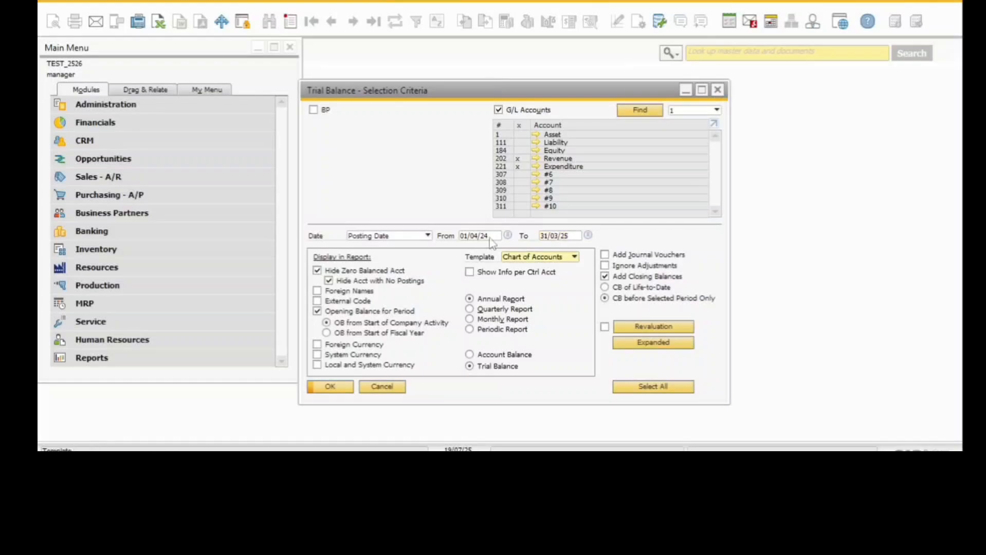
left_click(604, 276)
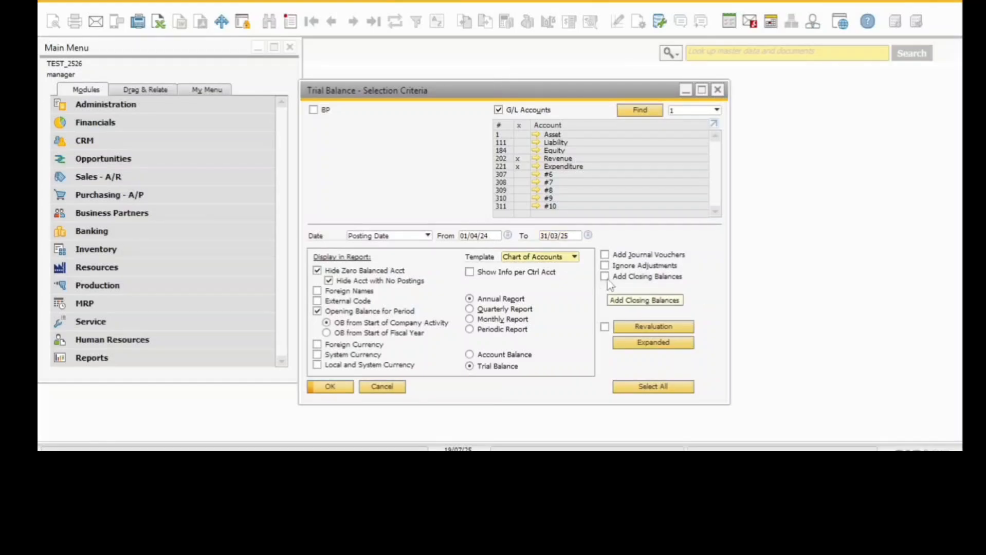
left_click(332, 389)
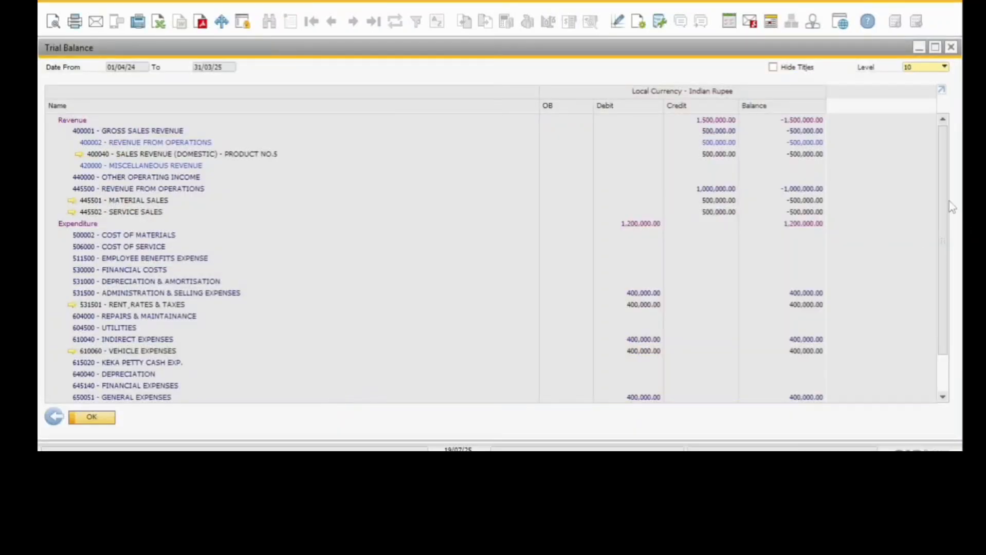
left_click_drag(948, 200, 950, 372)
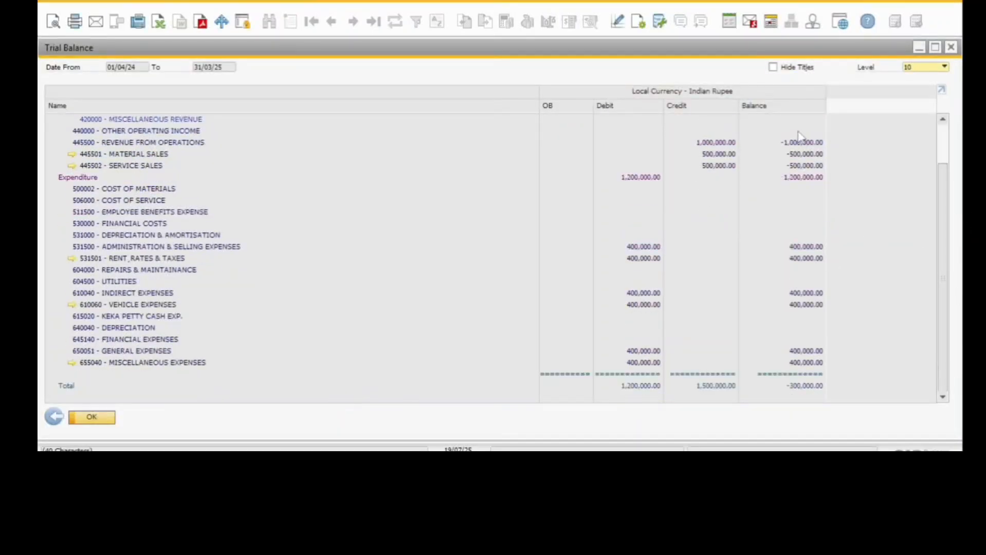
left_click(54, 416)
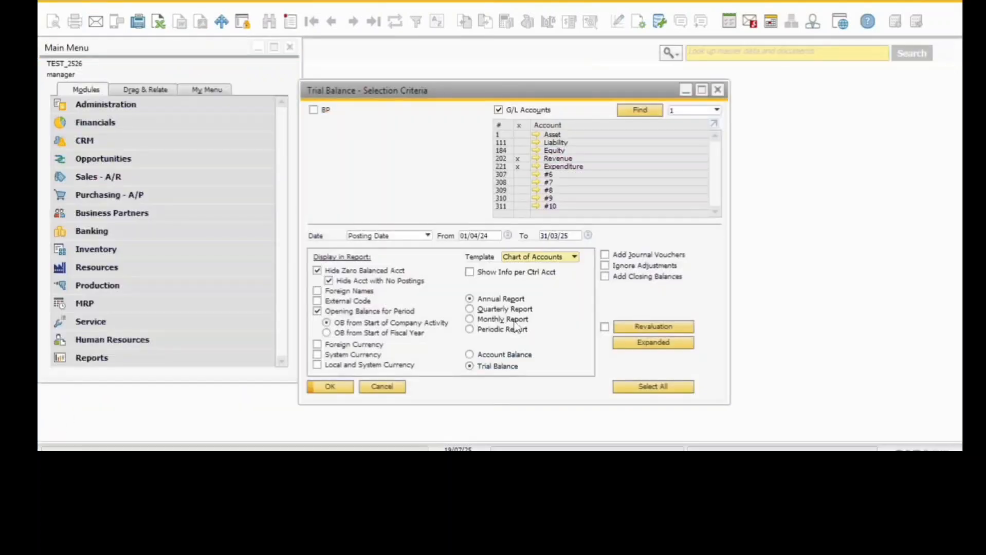
Step: Rerun the trial balance with closing balances before the selected period added, review the Revenue and Expenditure accounts, and close the report
left_click(626, 276)
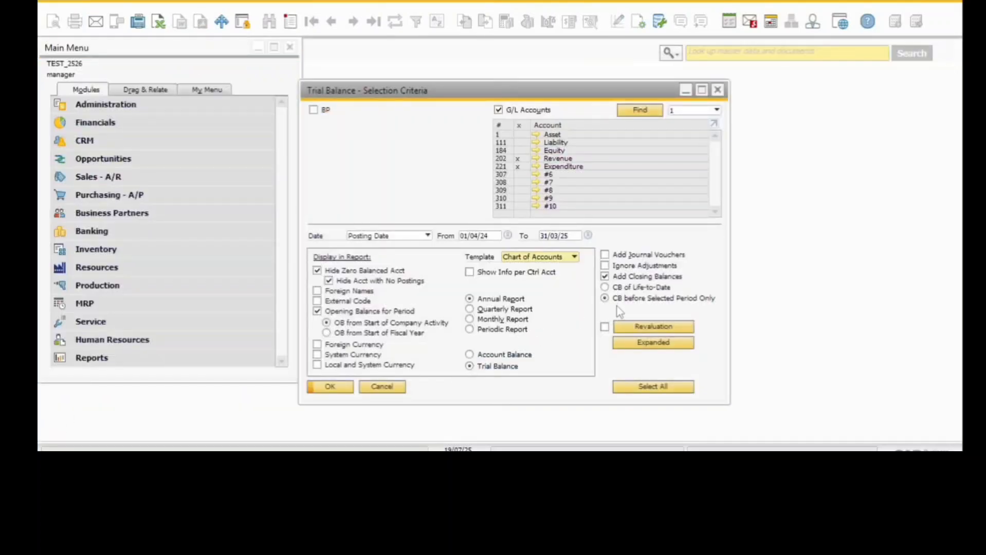
left_click(333, 389)
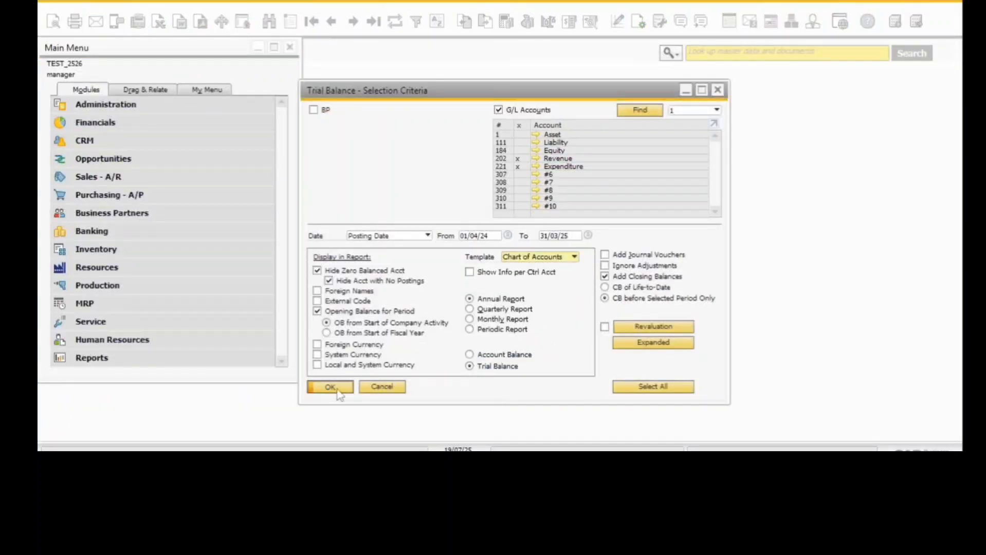
scroll(948, 183, "down", 2)
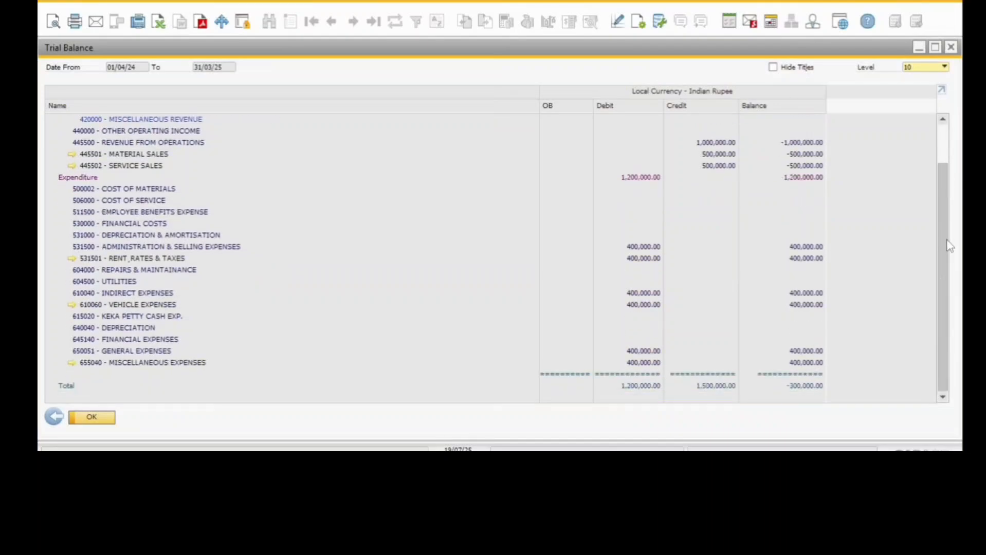
scroll(949, 205, "up", 2)
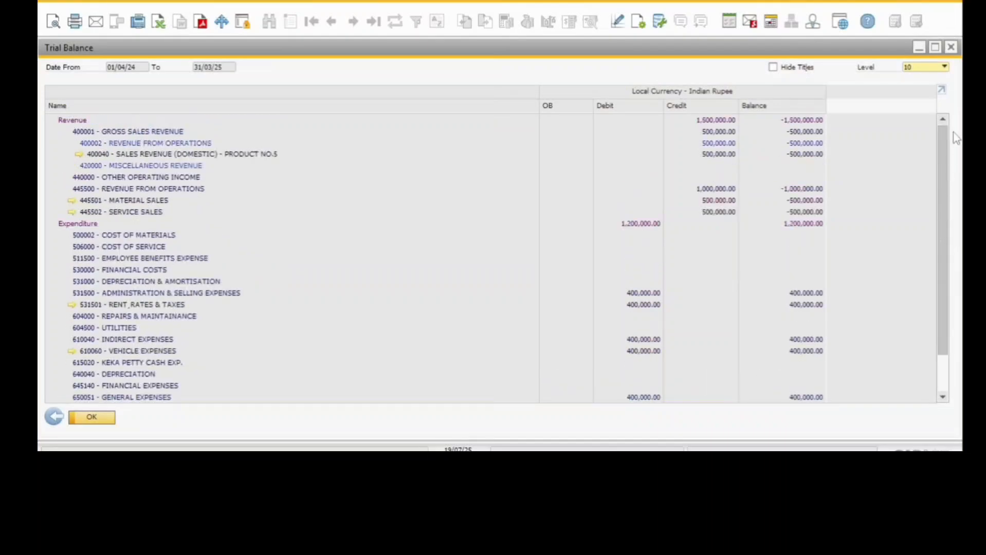
left_click(951, 46)
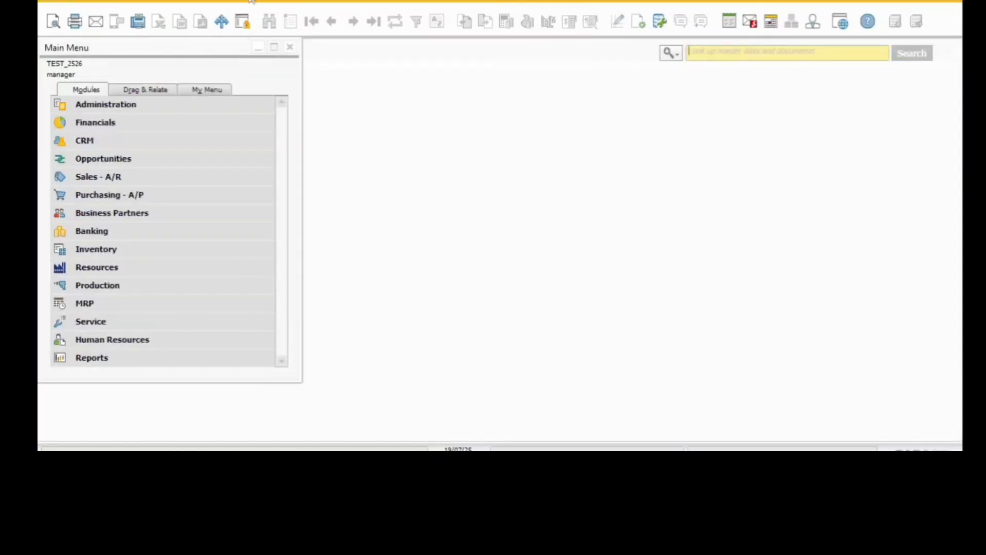
Step: Open the chart of accounts and display the Equity accounts
left_click(214, 1)
mouse_move(230, 30)
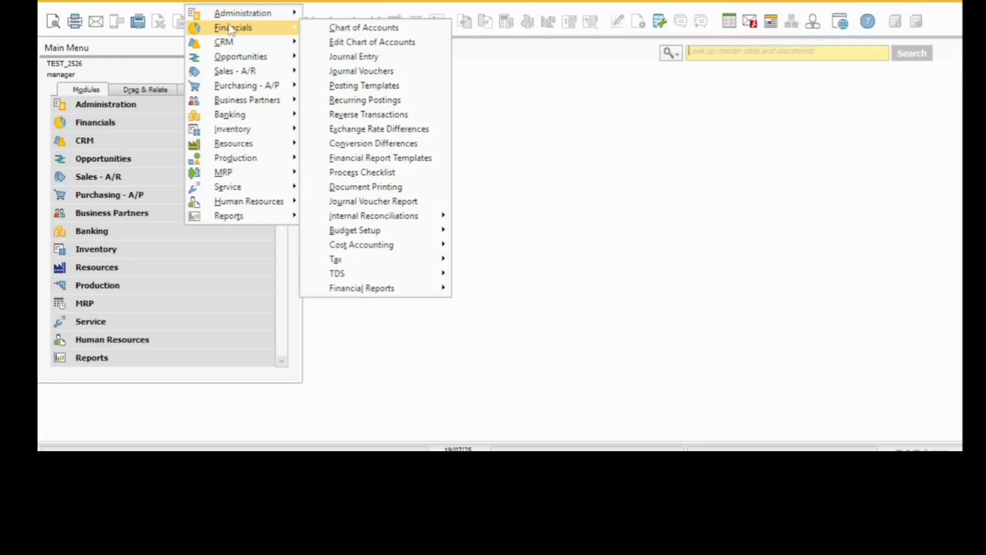
left_click(360, 30)
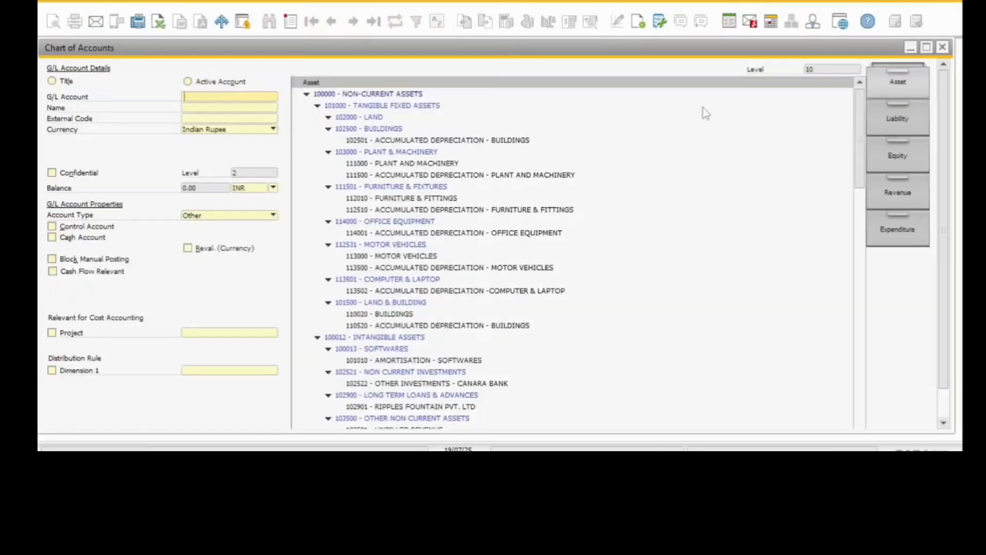
left_click(905, 195)
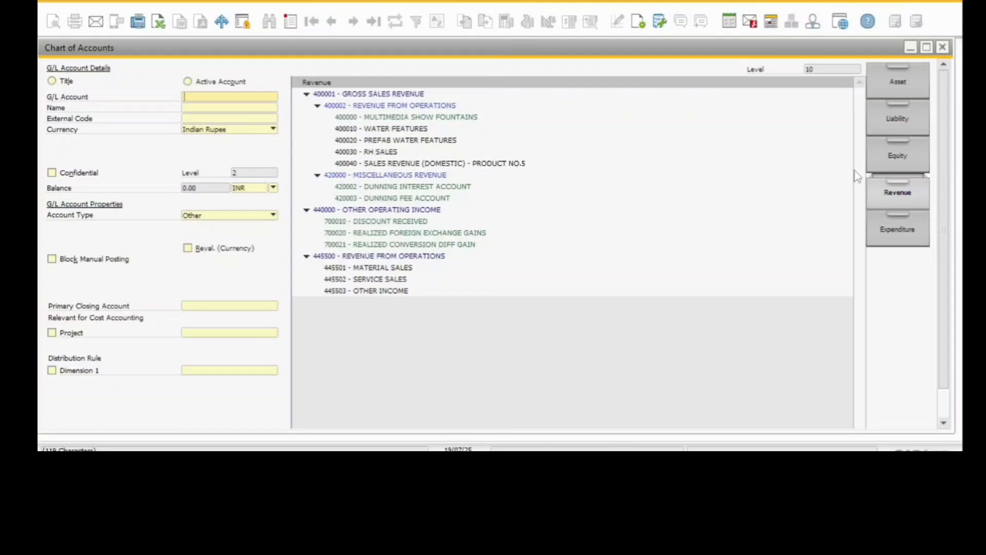
left_click(870, 166)
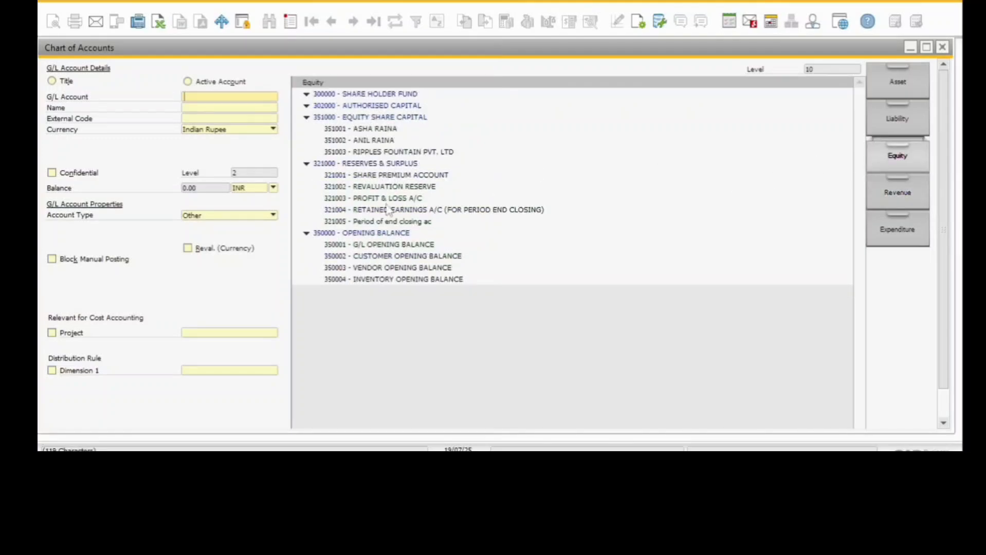
Step: Open the account balance of RETAINED EARNINGS A/C (FOR PERIOD END CLOSING), check its last two closing transactions, and close it
left_click(433, 212)
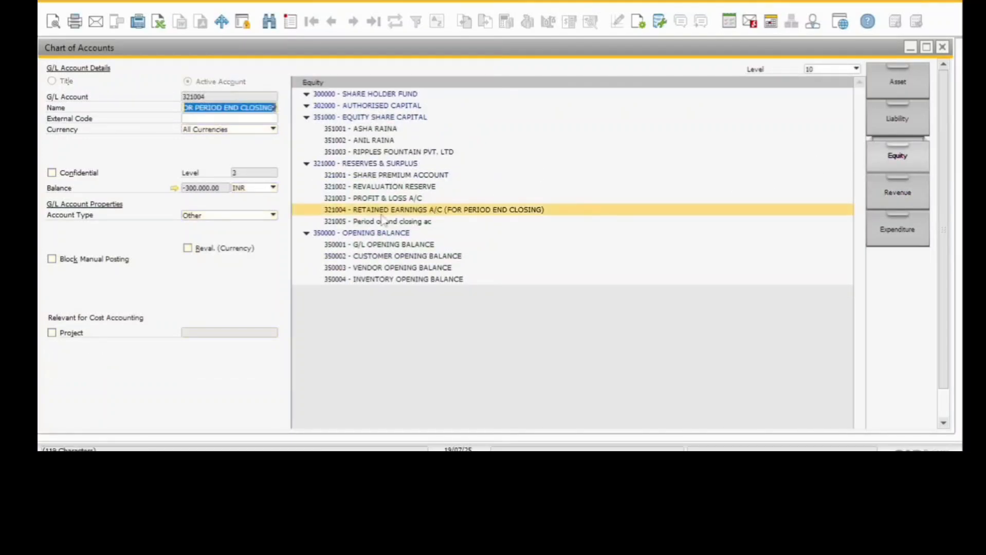
left_click(174, 188)
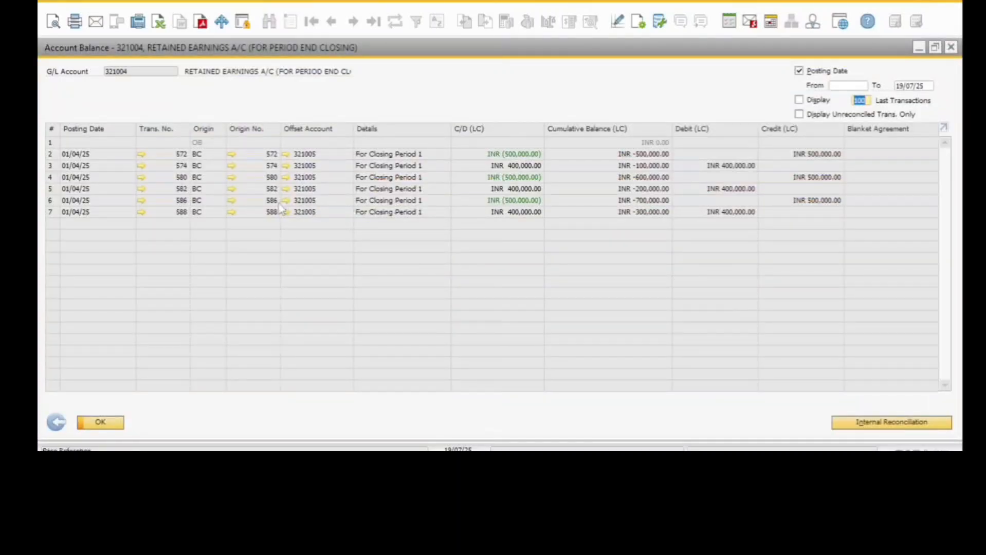
left_click(98, 203)
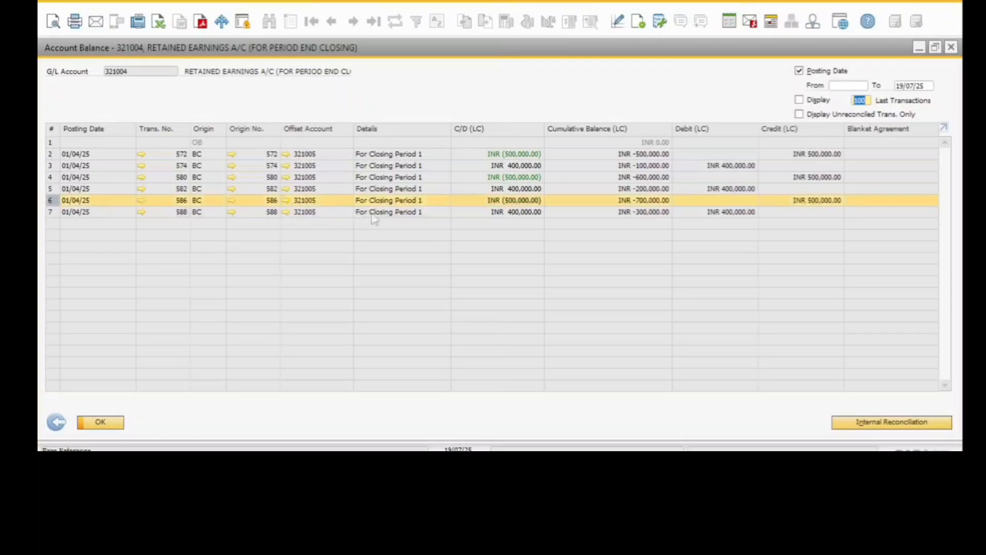
left_click(131, 213)
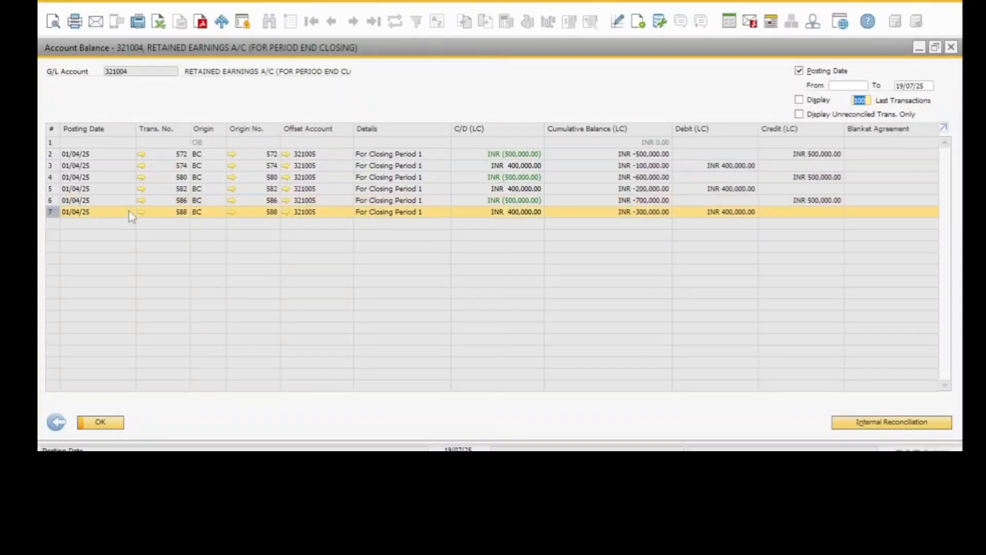
left_click(97, 423)
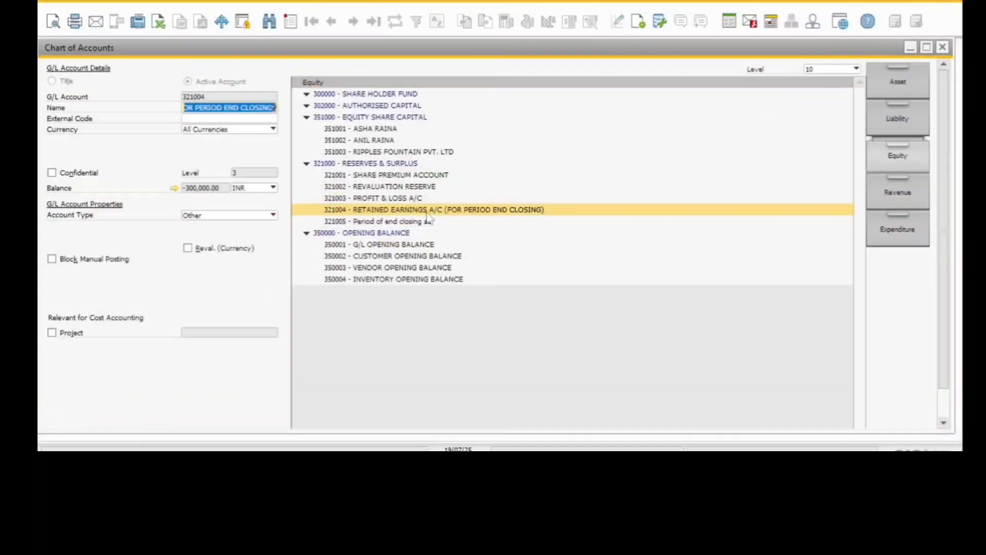
Step: Open the account balance of the Period of end closing ac account and highlight transaction 586
left_click(385, 222)
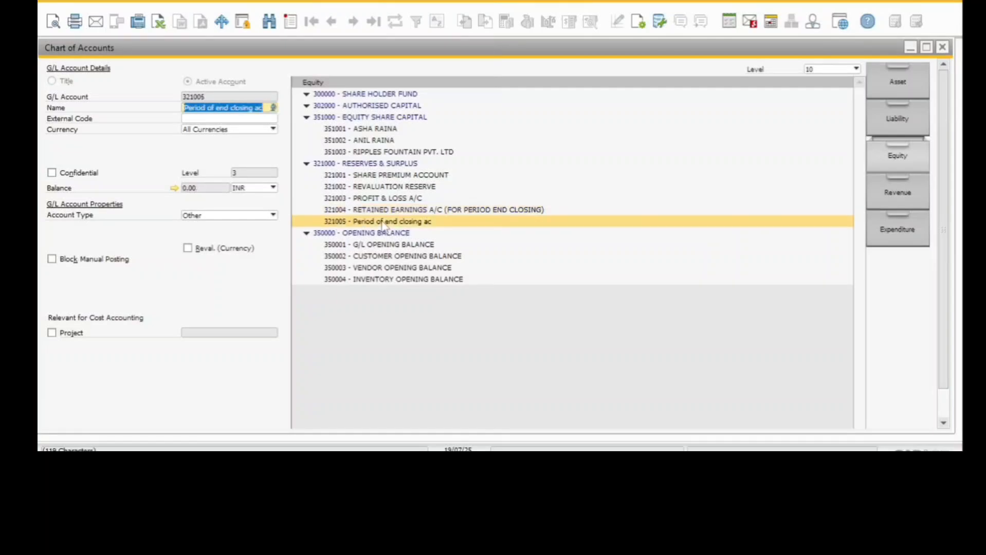
left_click(175, 188)
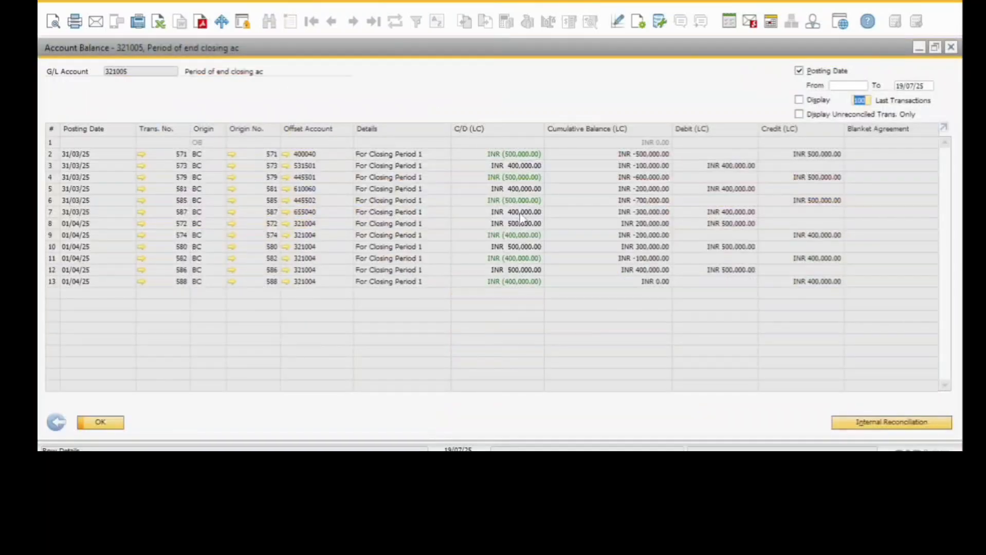
left_click(384, 274)
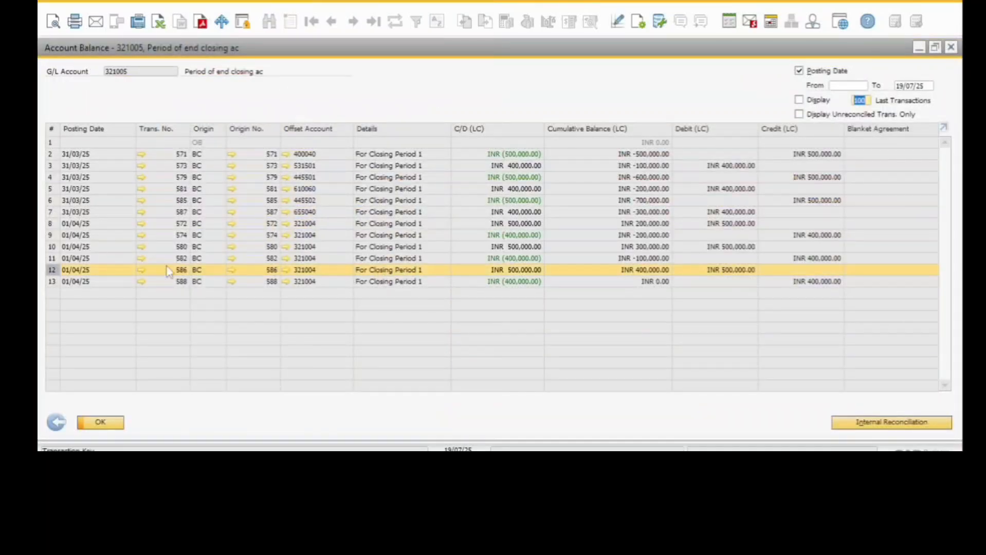
Step: View the journal entry behind transaction 586, and close it along with the account balance and chart of accounts windows
left_click(141, 269)
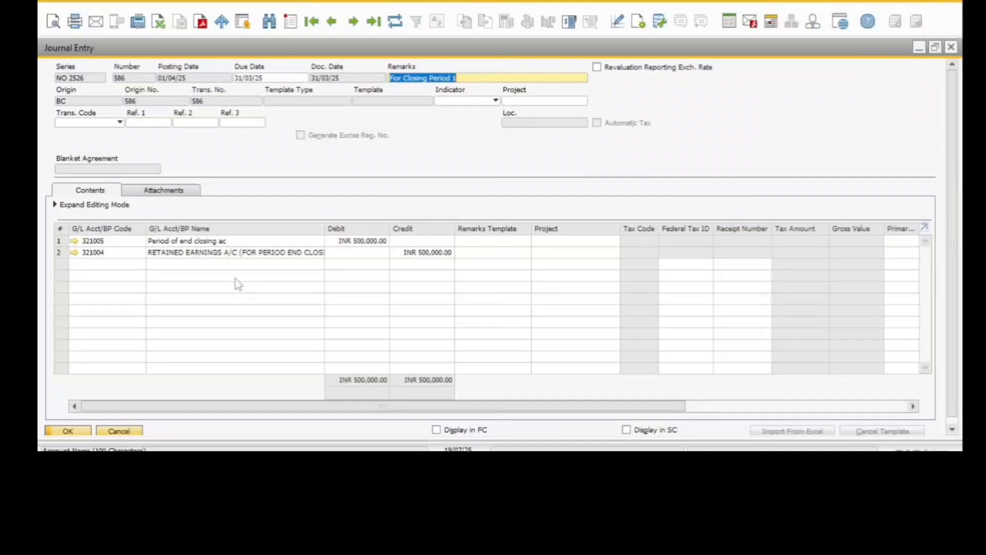
left_click(120, 432)
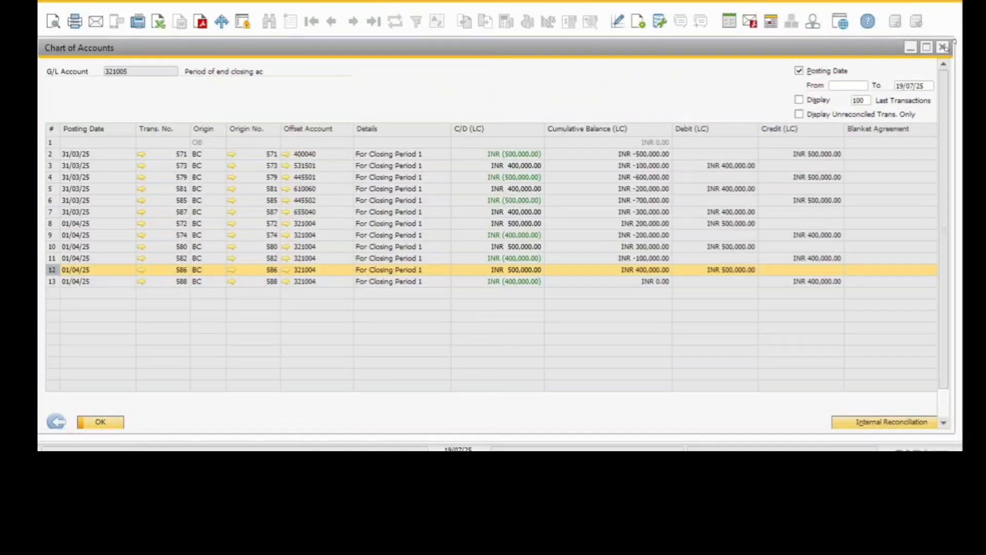
left_click(943, 48)
left_click(943, 46)
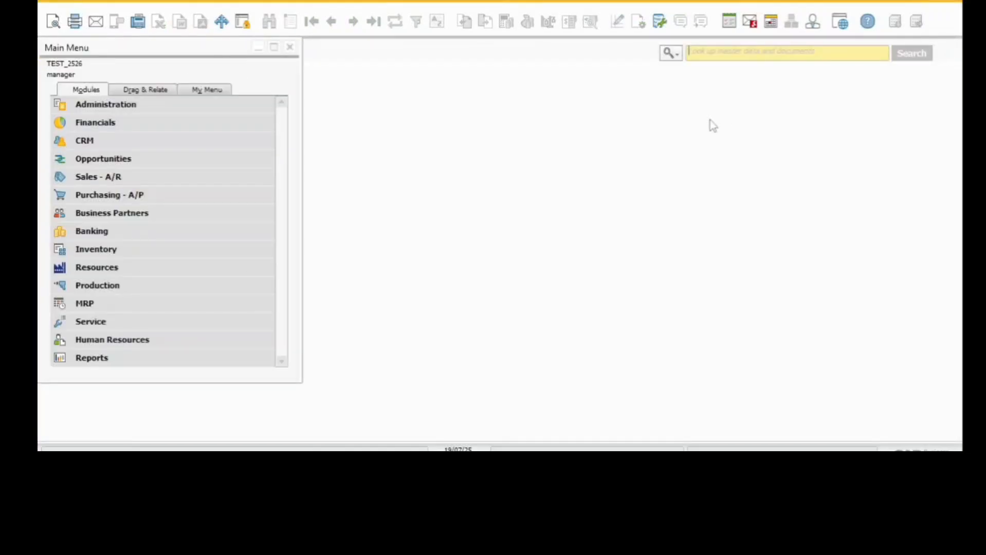